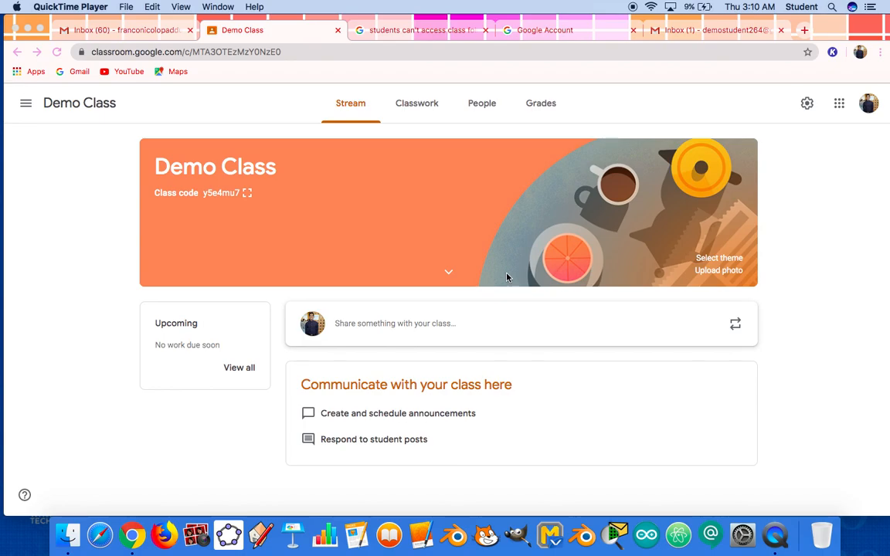
Step: Browse the theme gallery's categories and set the class theme to the purple camera and fishing lure image from Other
click(732, 262)
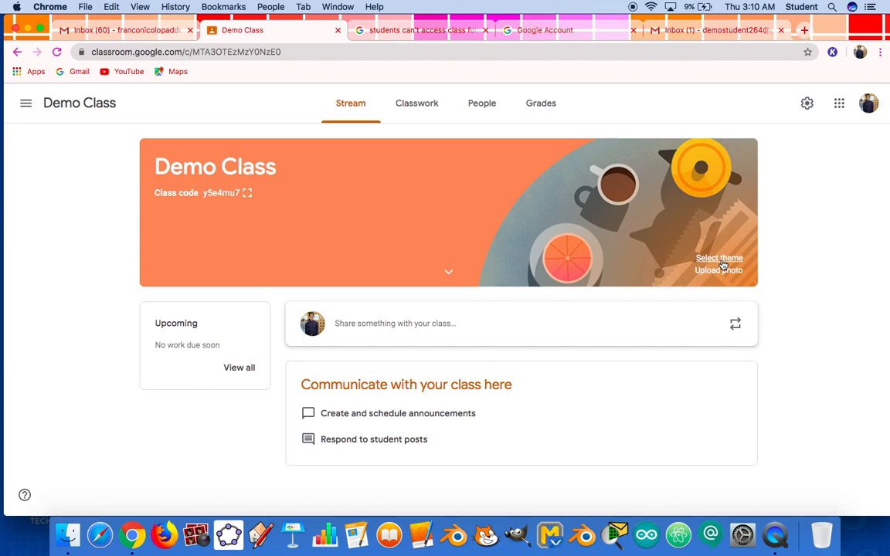
click(722, 262)
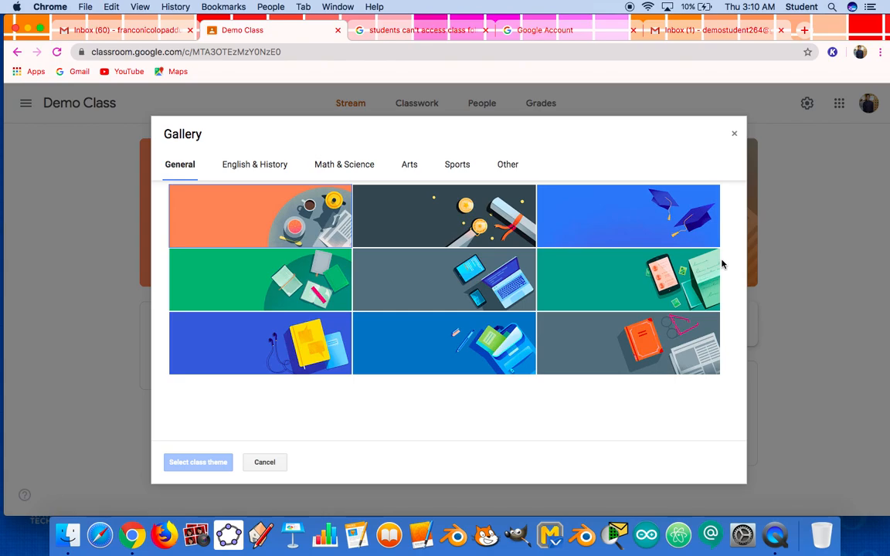
click(271, 174)
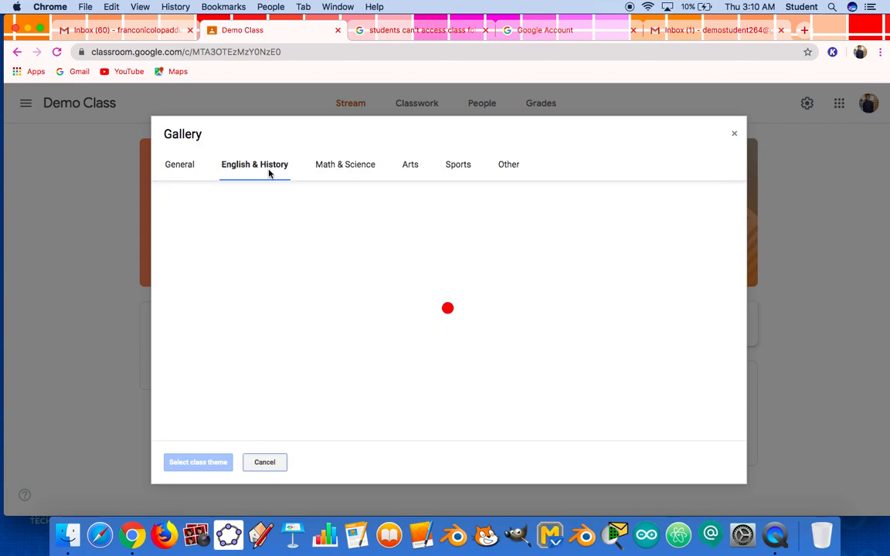
click(354, 166)
click(418, 170)
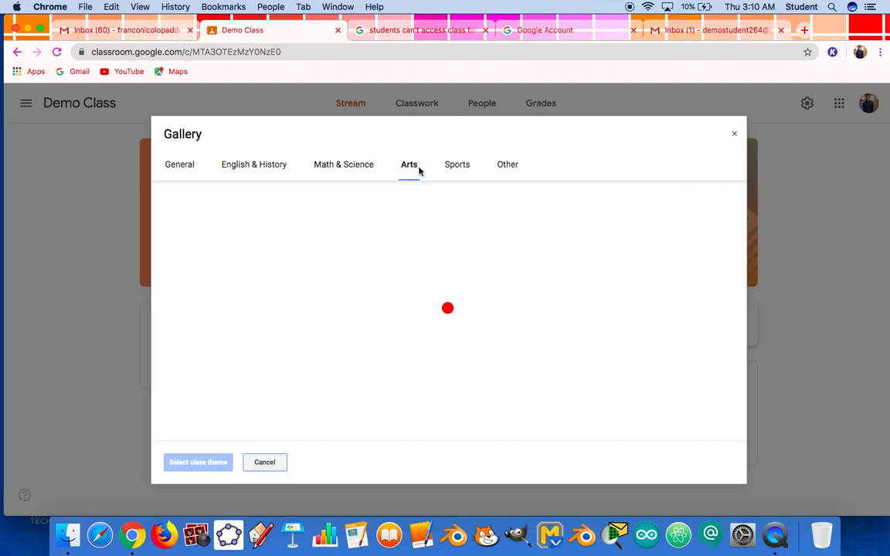
click(458, 175)
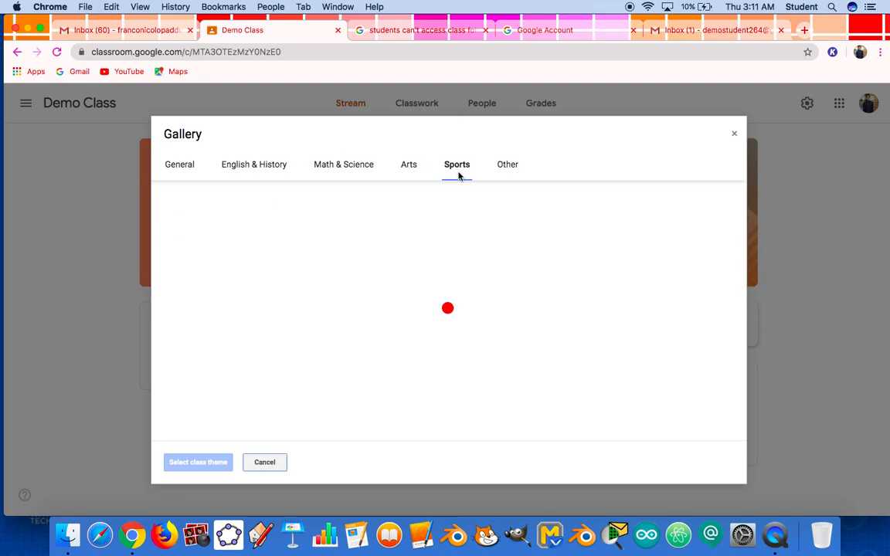
click(515, 172)
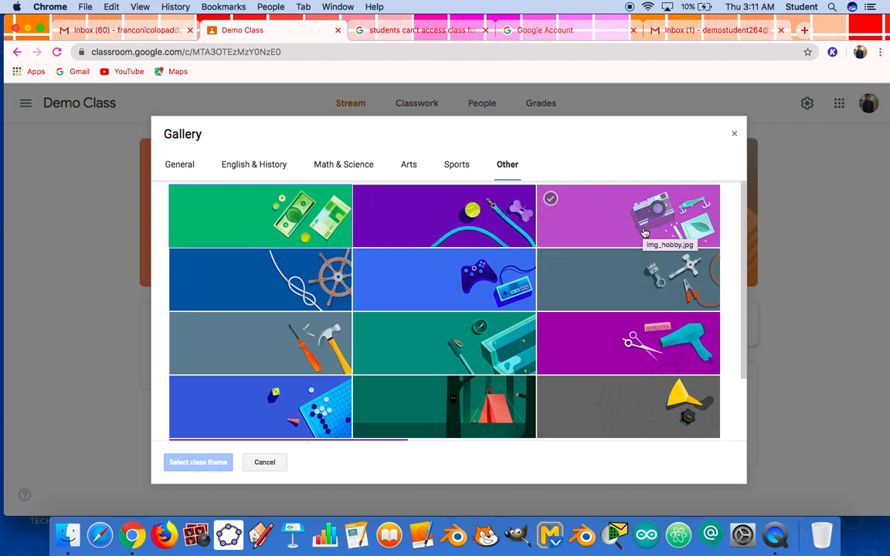
click(576, 215)
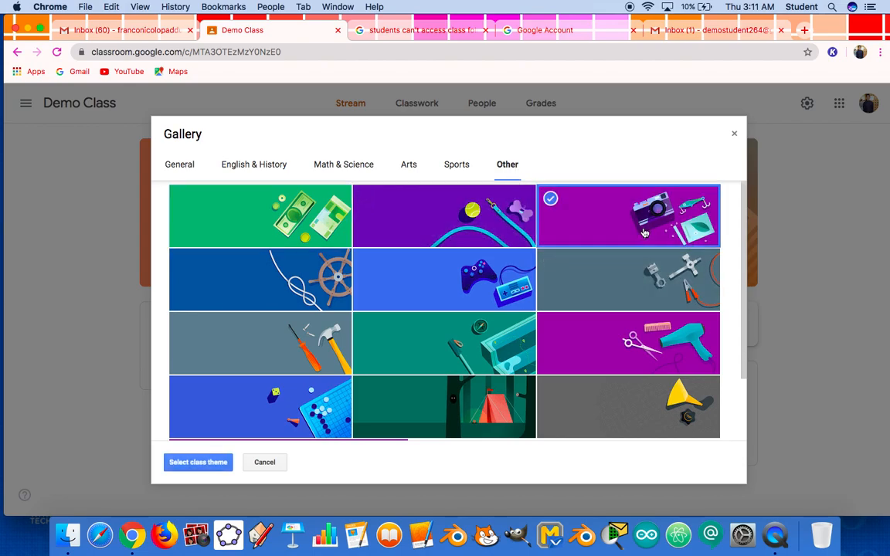
click(214, 468)
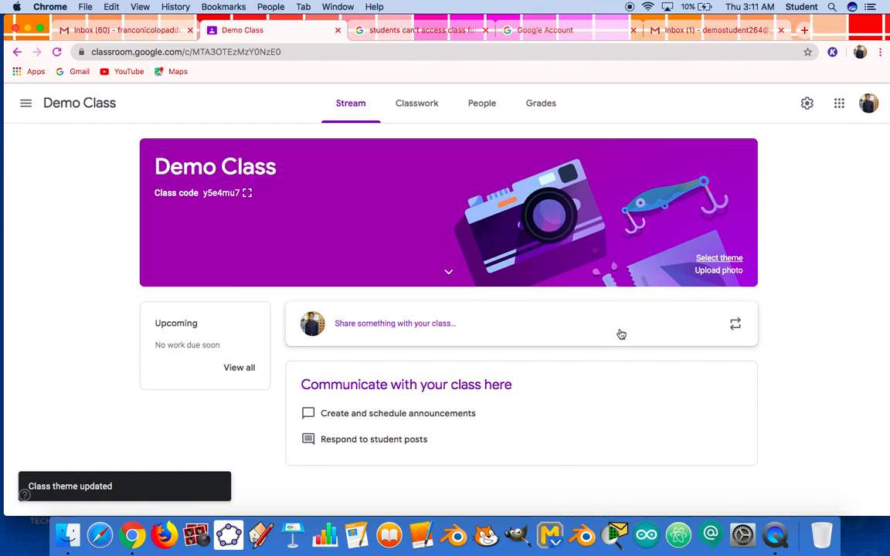
Step: Open the photo upload window for the class banner and close it without choosing a picture
click(727, 272)
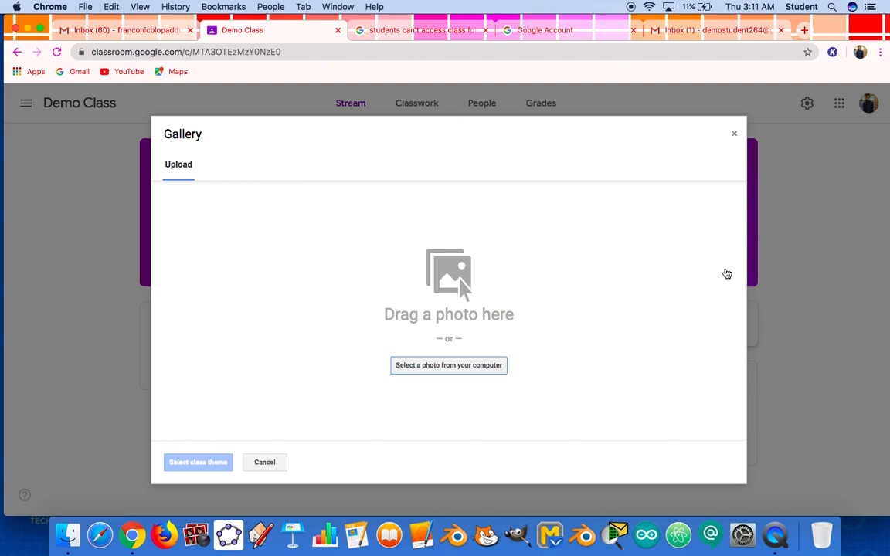
click(264, 462)
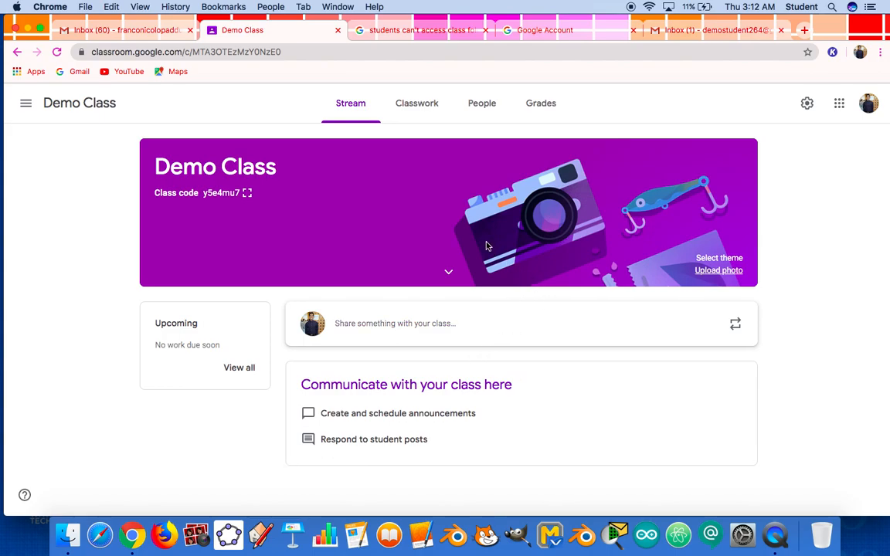
Step: Open the class settings and review the class name, description, section and room fields
click(806, 106)
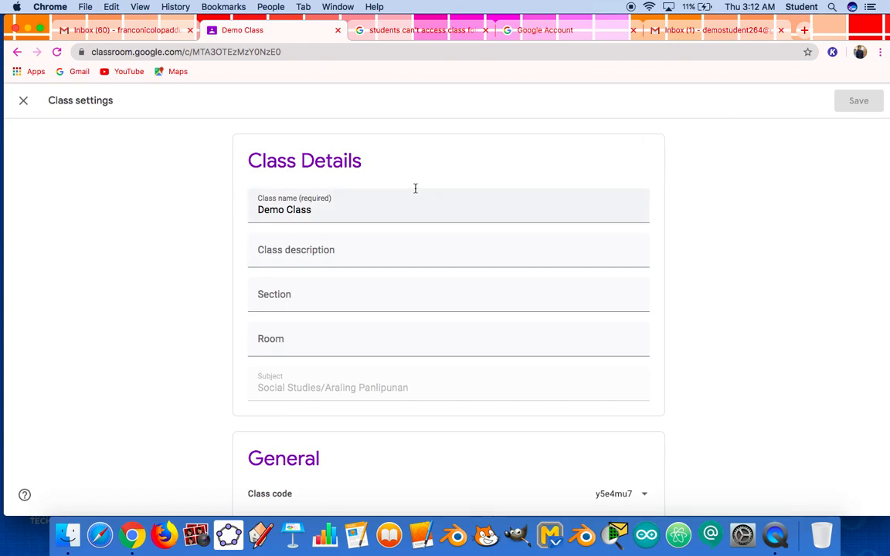
click(353, 210)
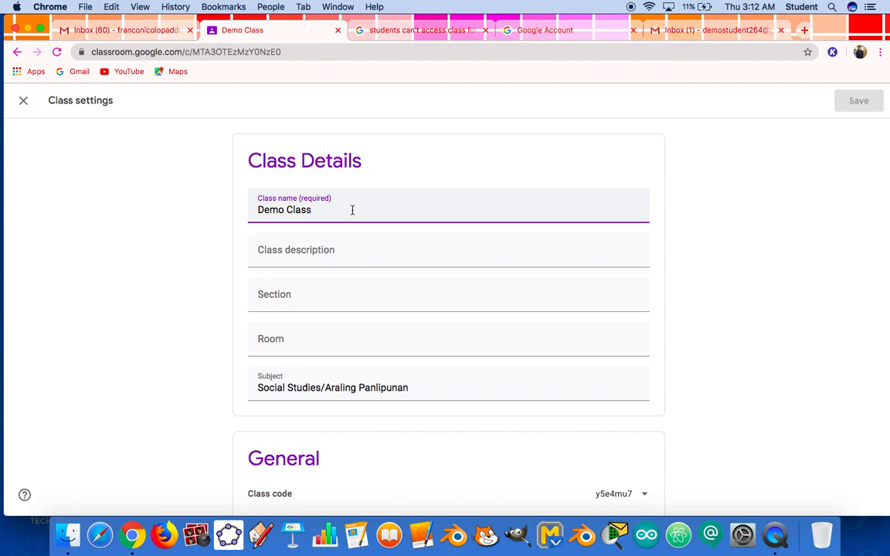
click(368, 251)
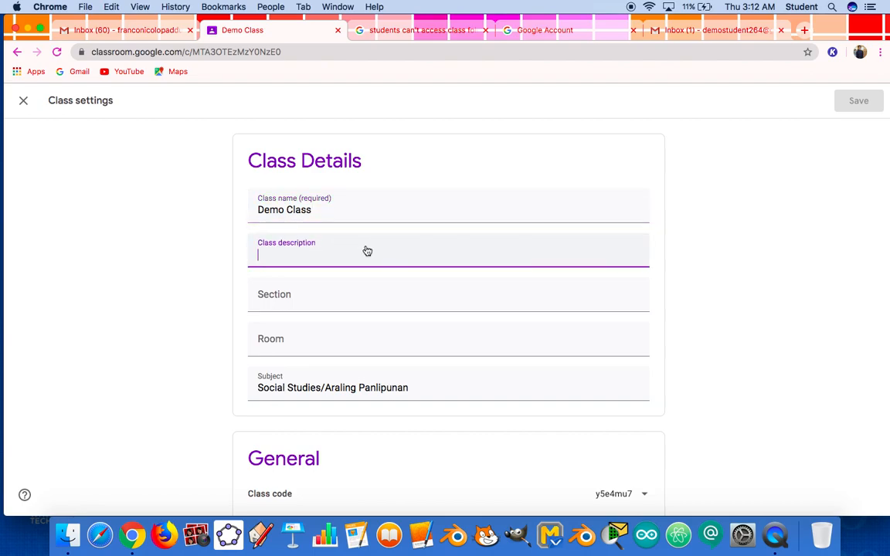
click(355, 293)
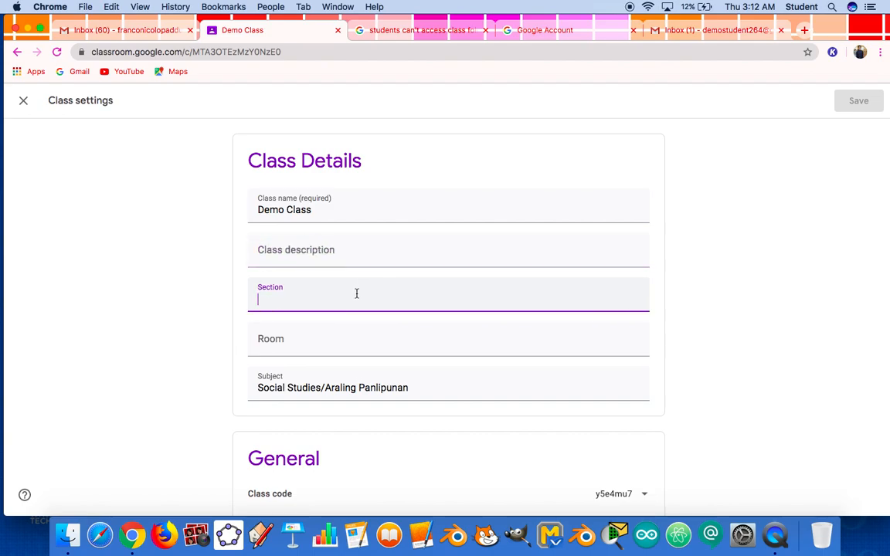
click(341, 345)
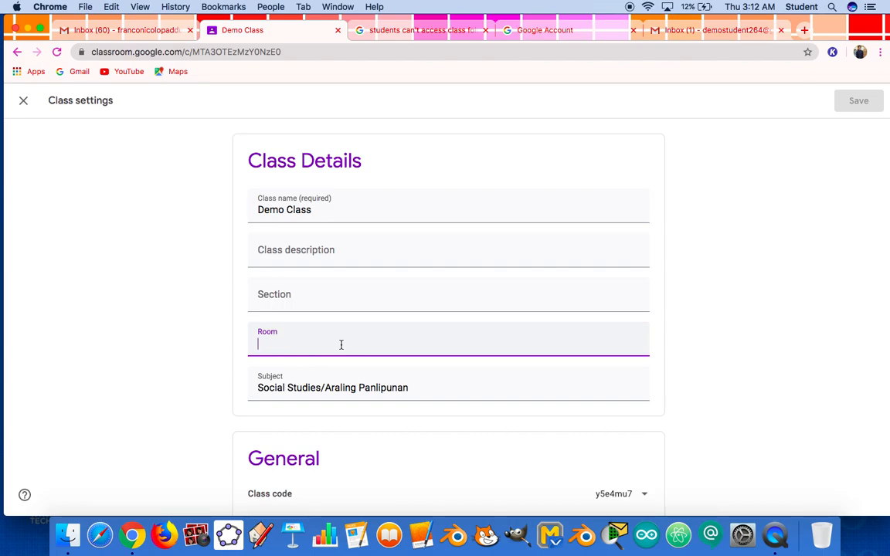
Step: Examine the Stream posting permissions and the class code options in the General settings
scroll(340, 345, down, 3)
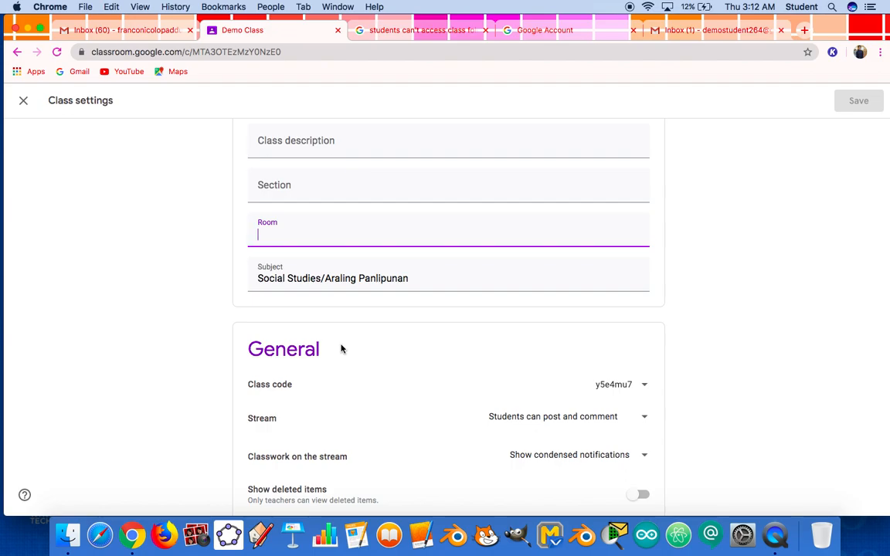
scroll(342, 349, down, 3)
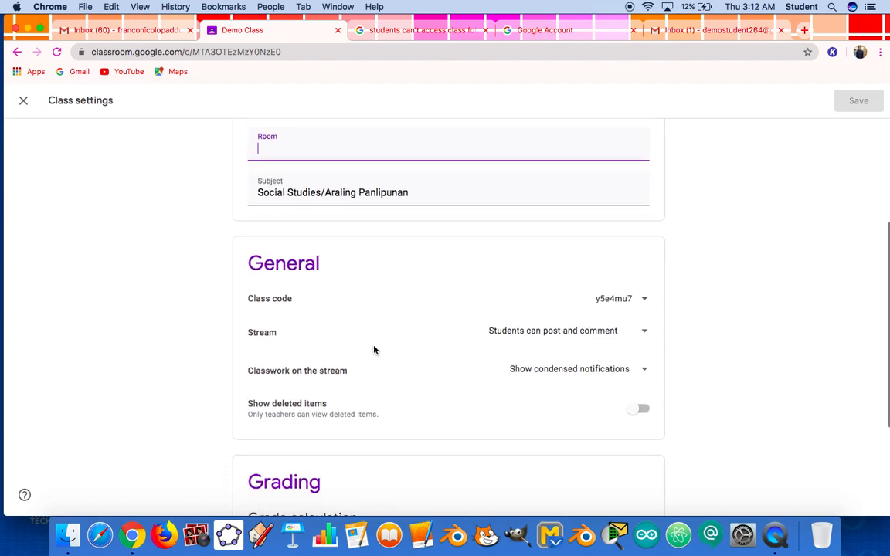
scroll(374, 350, down, 2)
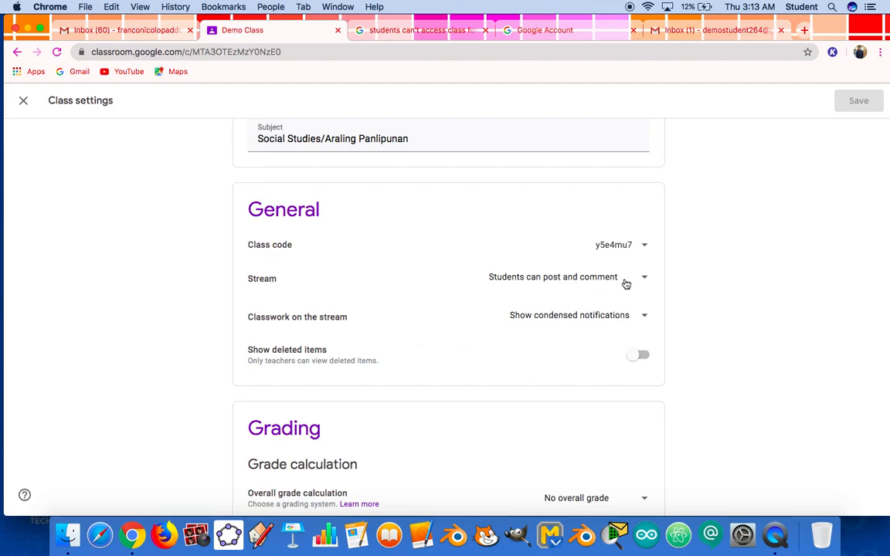
click(640, 283)
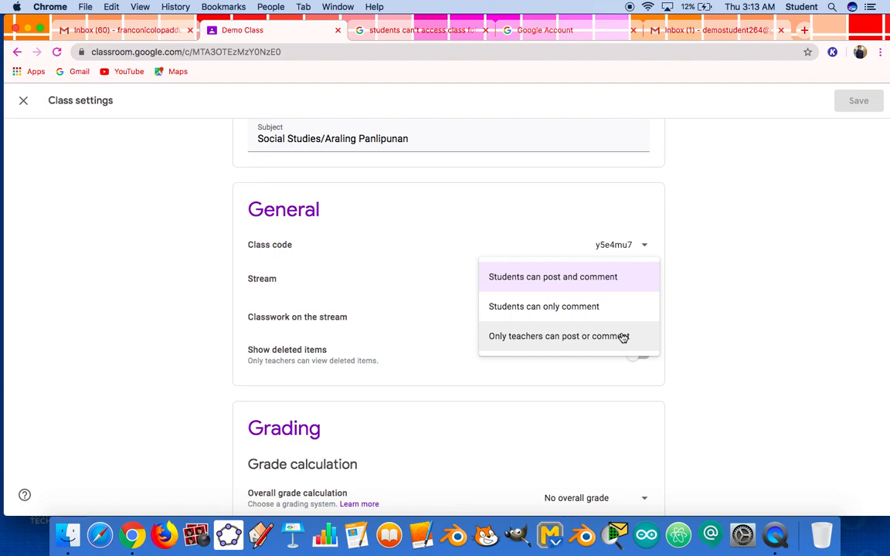
click(738, 293)
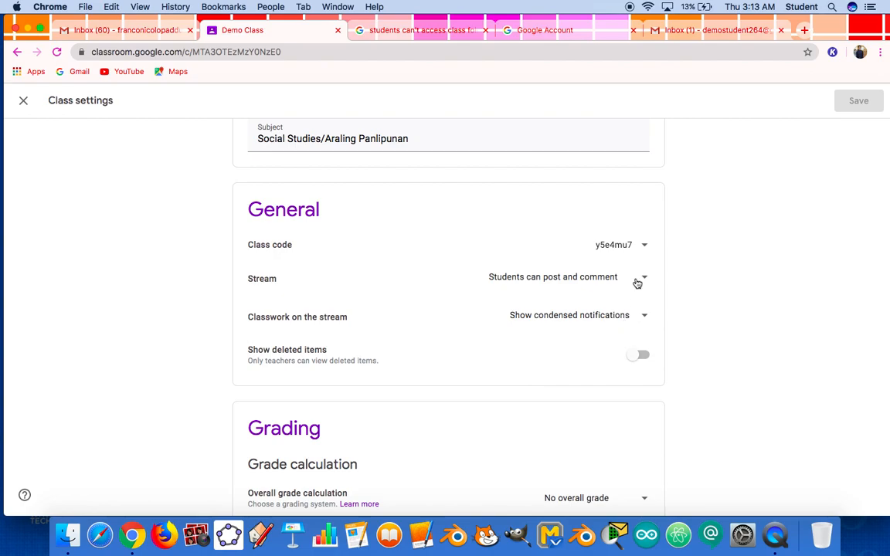
click(643, 246)
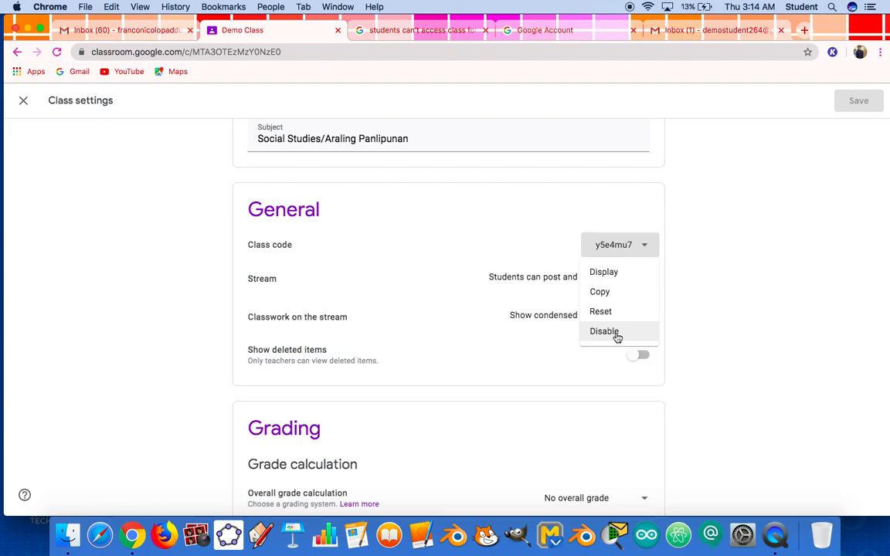
click(585, 348)
Step: Examine the available options for overall grade calculation in the Grading settings
scroll(585, 348, down, 3)
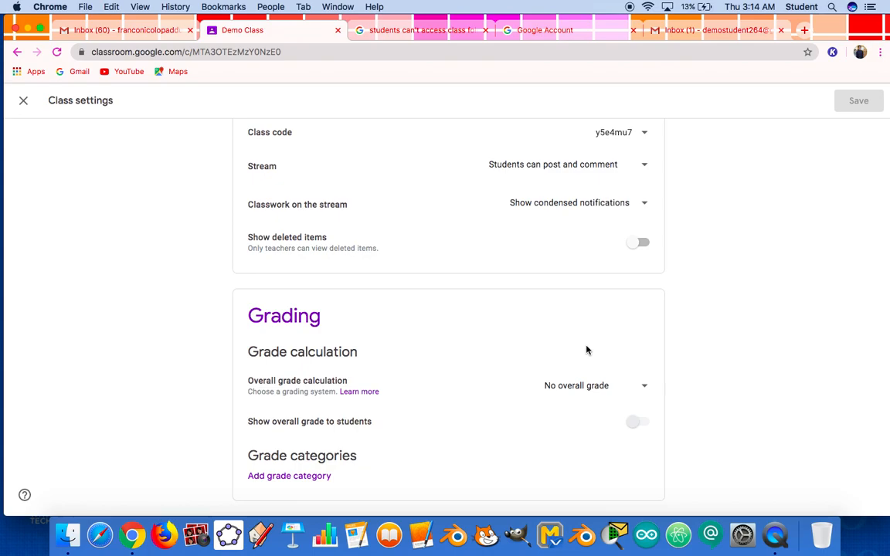
click(645, 390)
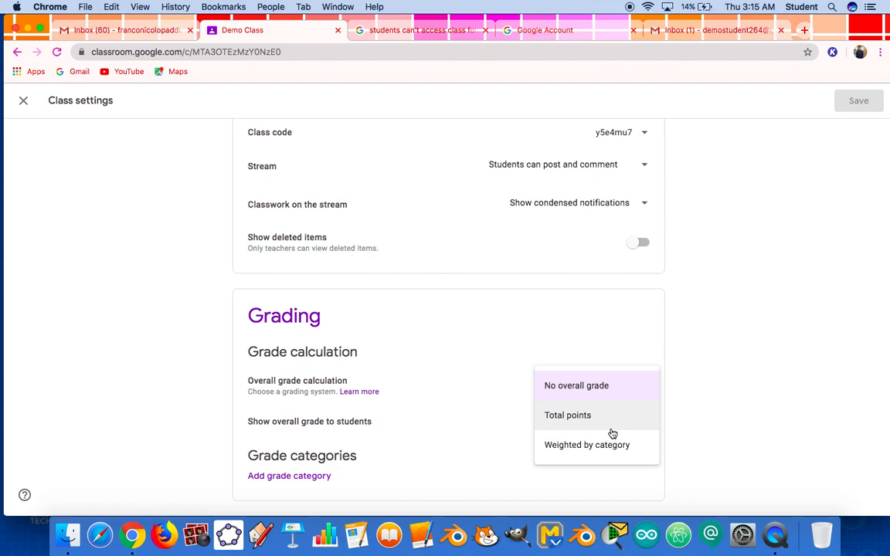
click(726, 433)
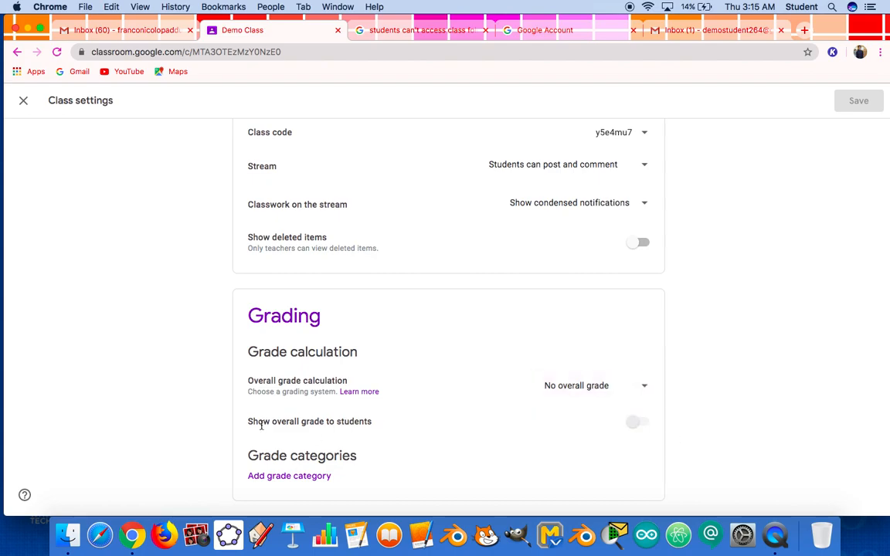
Step: Add a grade category named "Mahabang Pagsusulit" with 100 default points and save the class settings
click(293, 477)
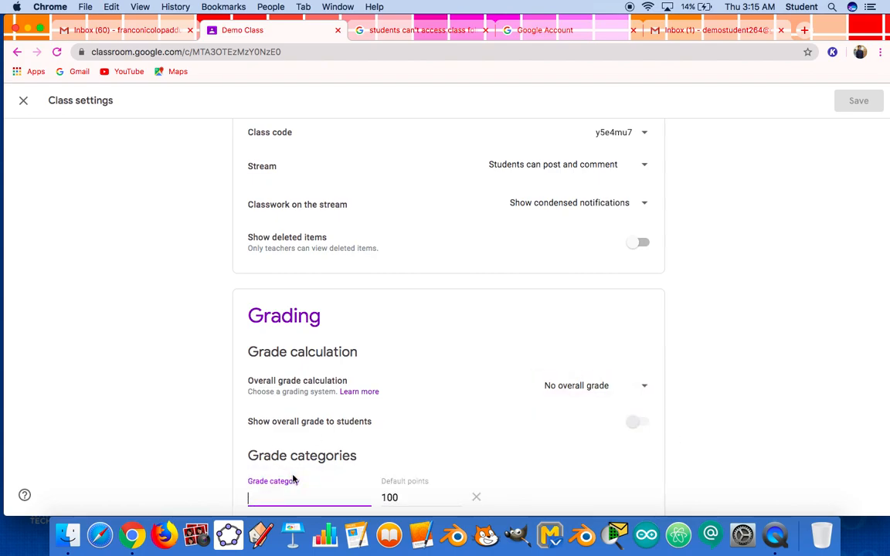
scroll(337, 481, down, 1)
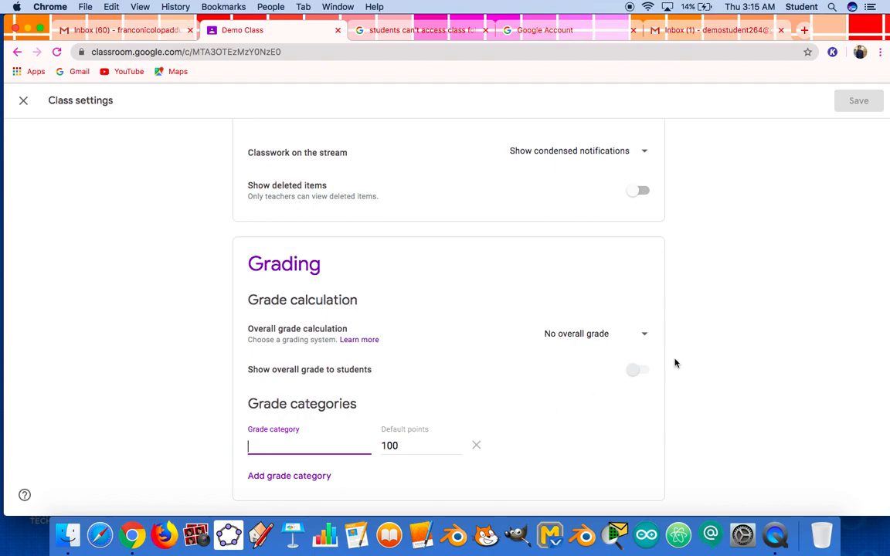
click(644, 336)
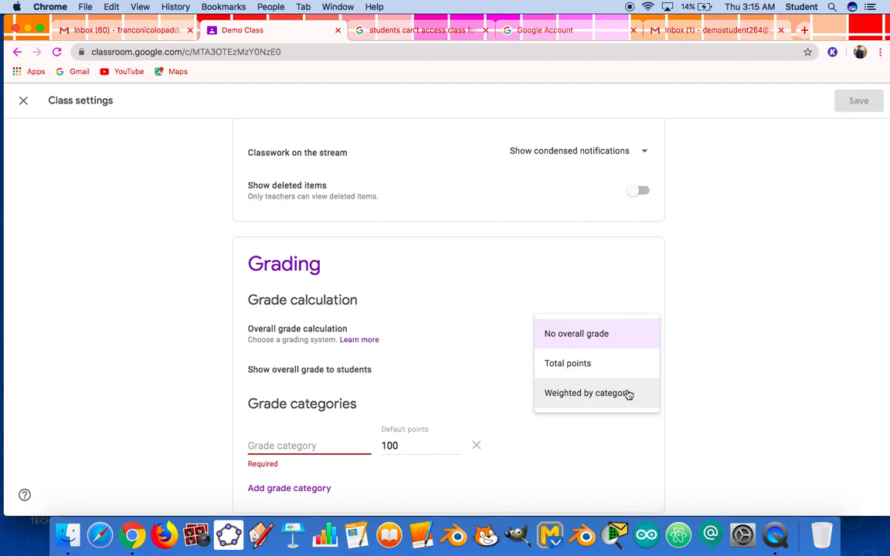
click(336, 442)
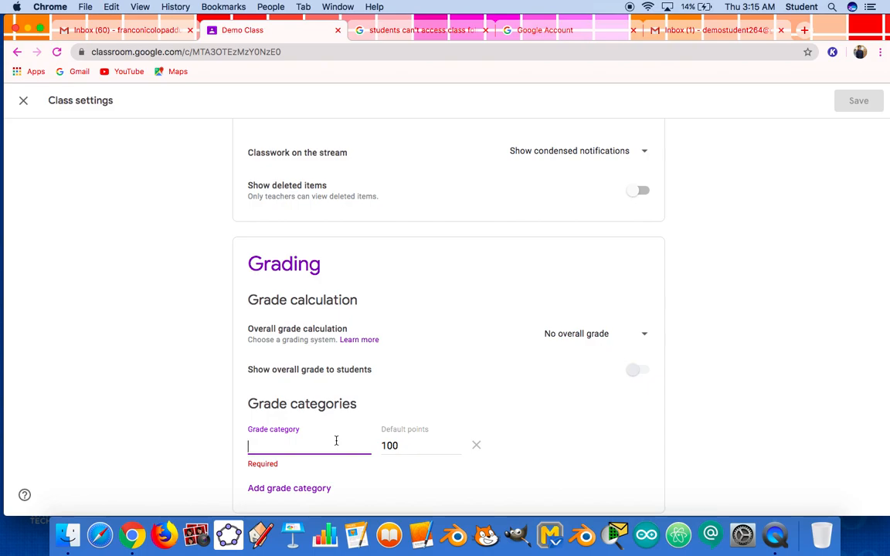
text(Mahabang Pa)
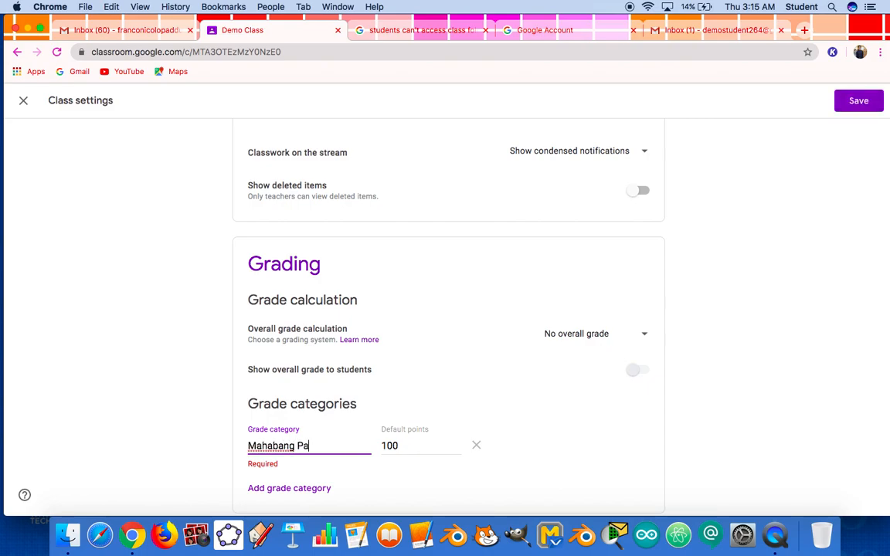
text(gsusulit)
click(445, 447)
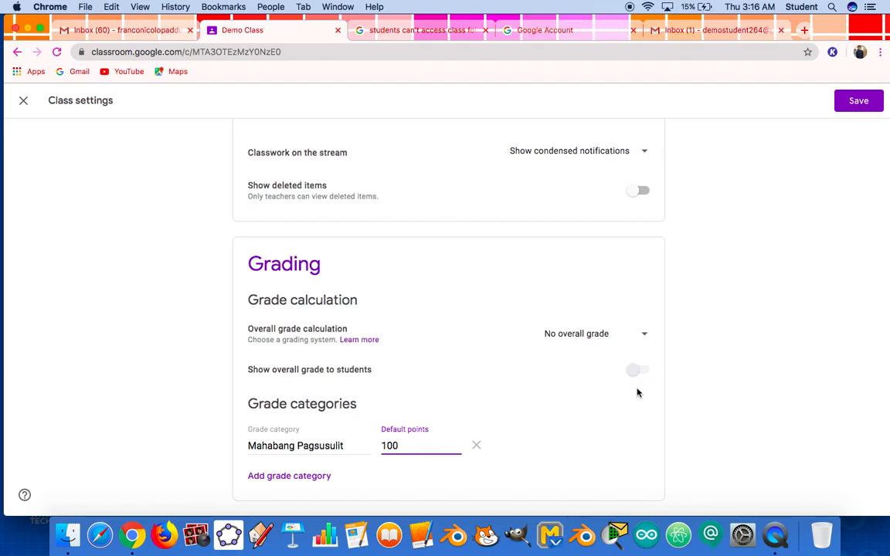
scroll(618, 369, up, 2)
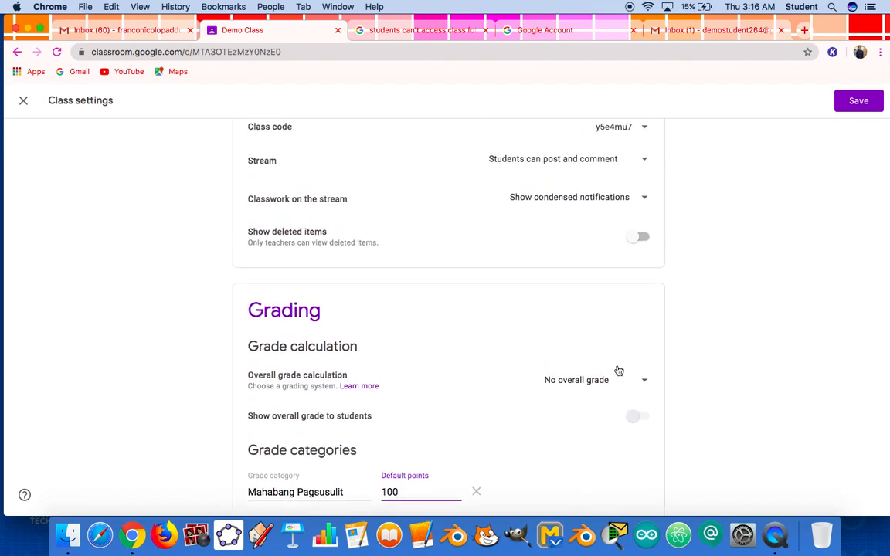
scroll(619, 371, up, 10)
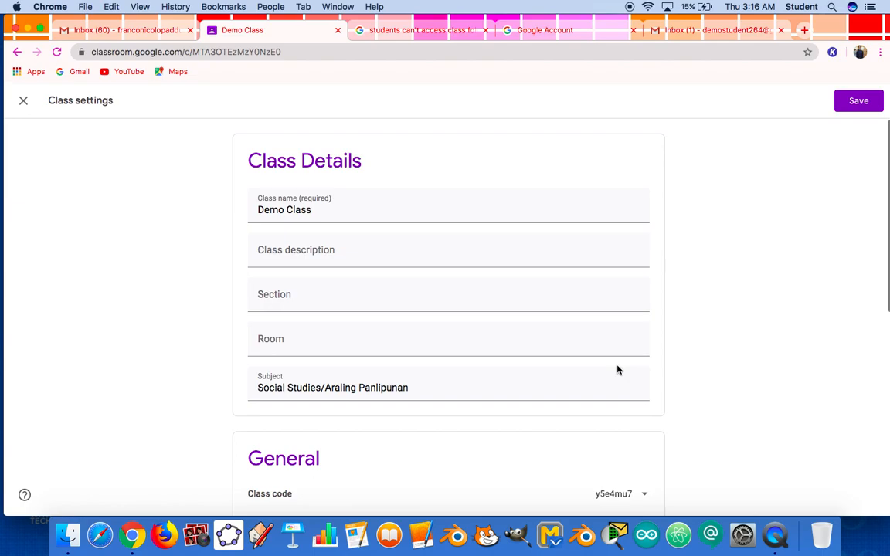
click(867, 104)
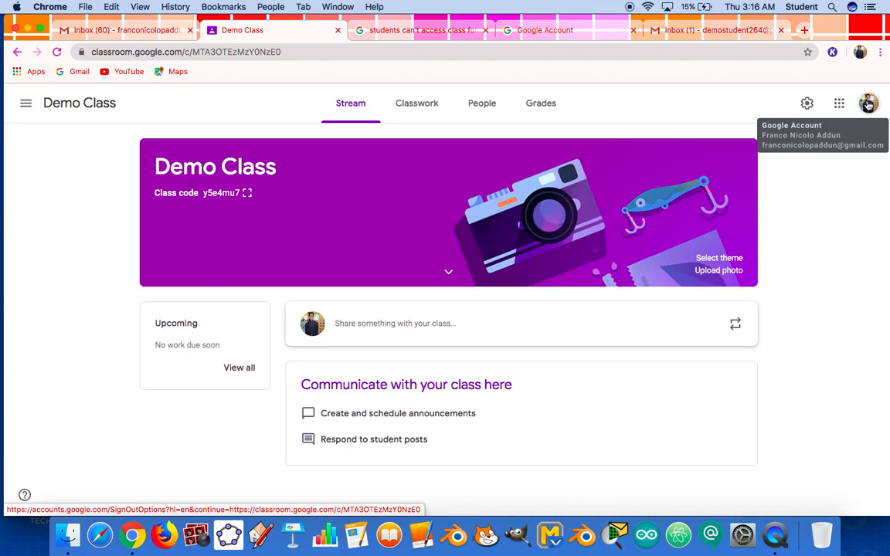
Step: Open the class's Classwork page and start adding a new topic
click(428, 119)
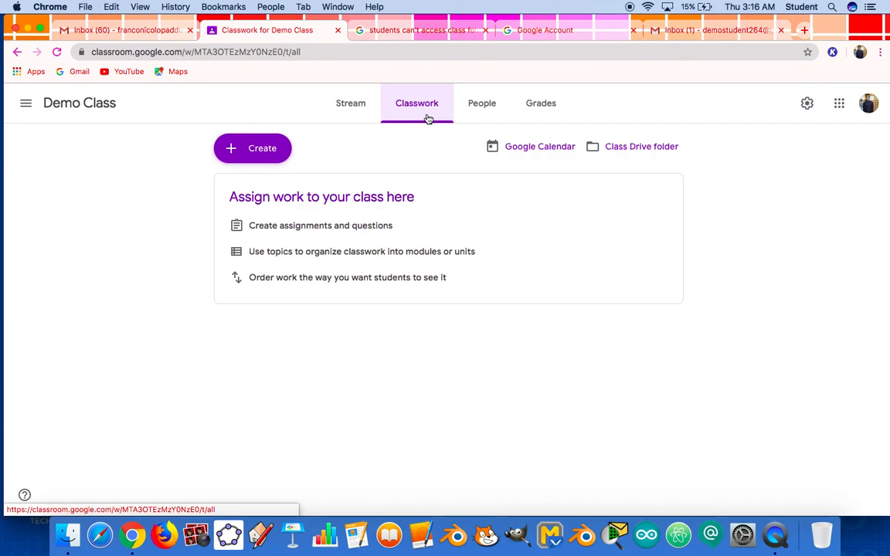
click(279, 150)
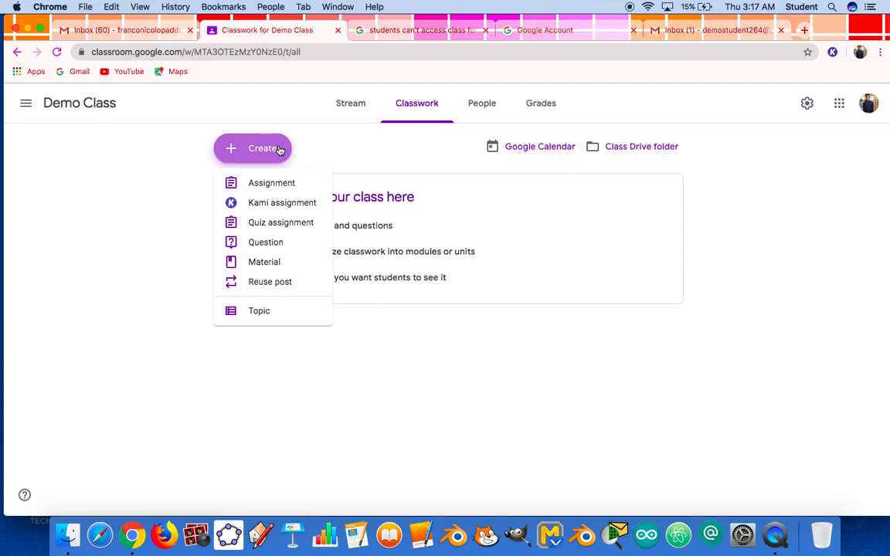
click(259, 310)
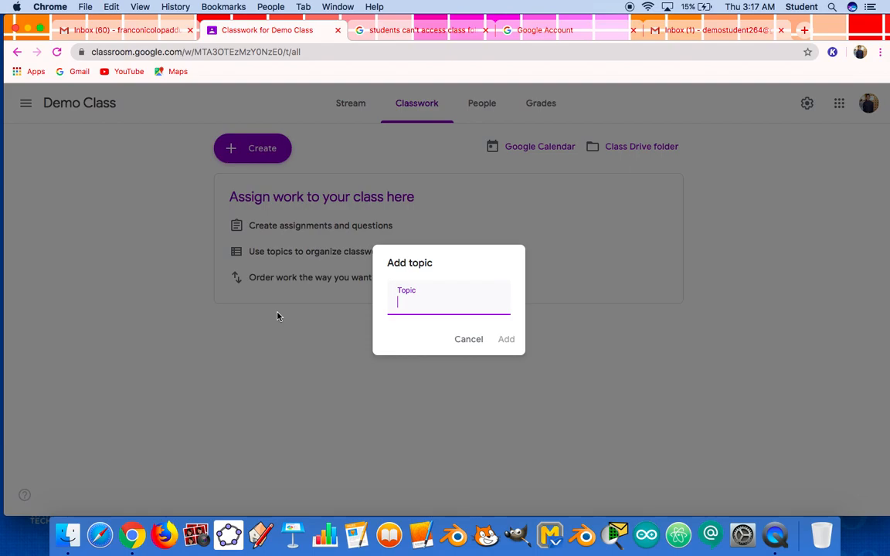
text(Week 1 to 2)
key(BackSpace)
key(BackSpace)
key(BackSpace)
key(BackSpace)
key(BackSpace)
key(BackSpace)
key(BackSpace)
key(BackSpace)
key(BackSpace)
key(BackSpace)
key(BackSpace)
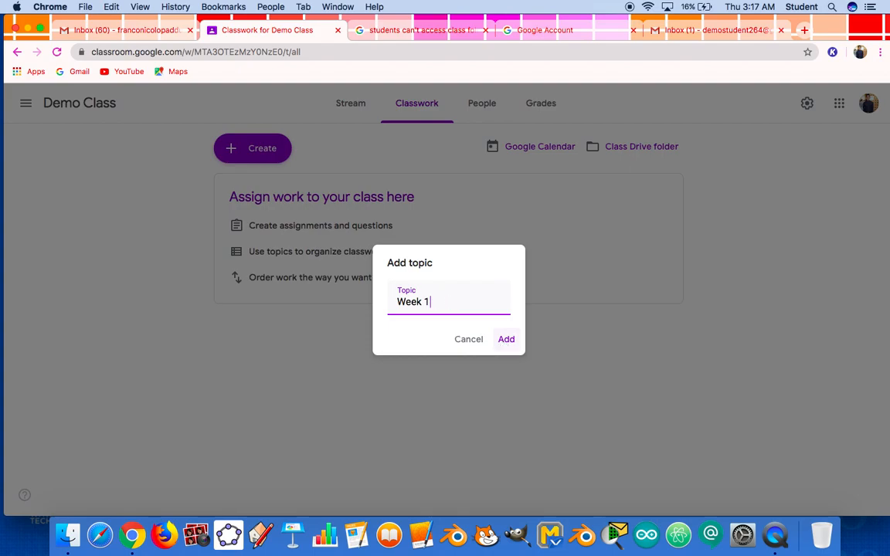
text(Nasyonalismo)
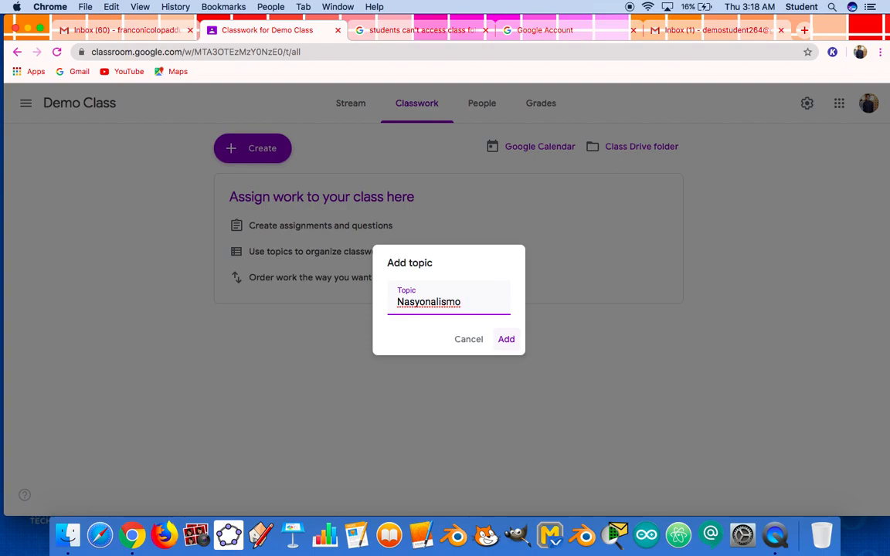
key(BackSpace)
key(BackSpace)
key(BackSpace)
key(BackSpace)
key(BackSpace)
key(BackSpace)
key(BackSpace)
key(BackSpace)
key(BackSpace)
key(BackSpace)
key(BackSpace)
key(BackSpace)
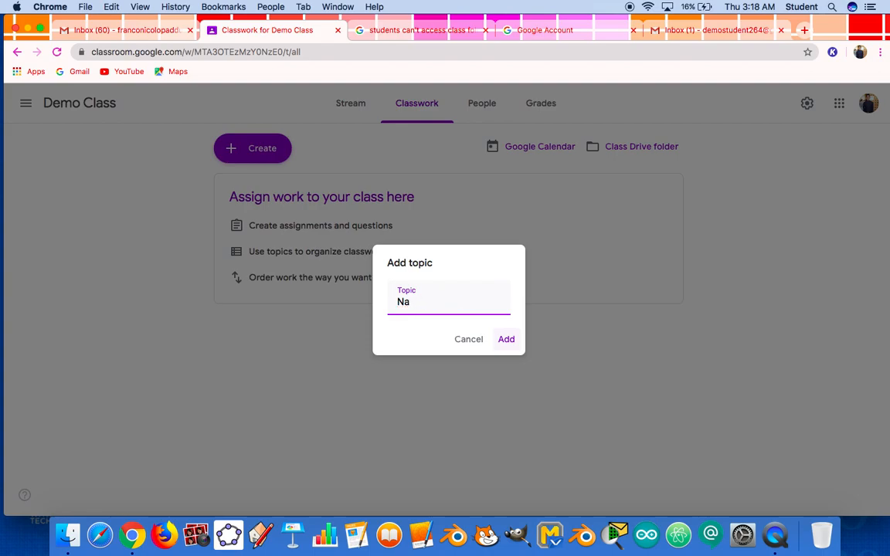
Step: Name the new topic "Week 1-2" and add it to the classwork
text(Week 1-2)
click(514, 340)
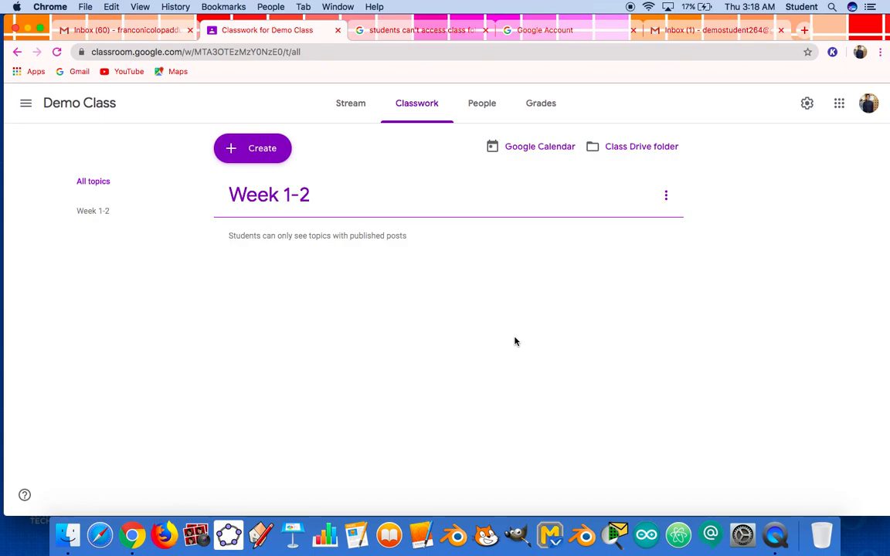
Step: Create a new question reading "Ano ang isang nasyon?" and keep Short answer as its response type
click(275, 160)
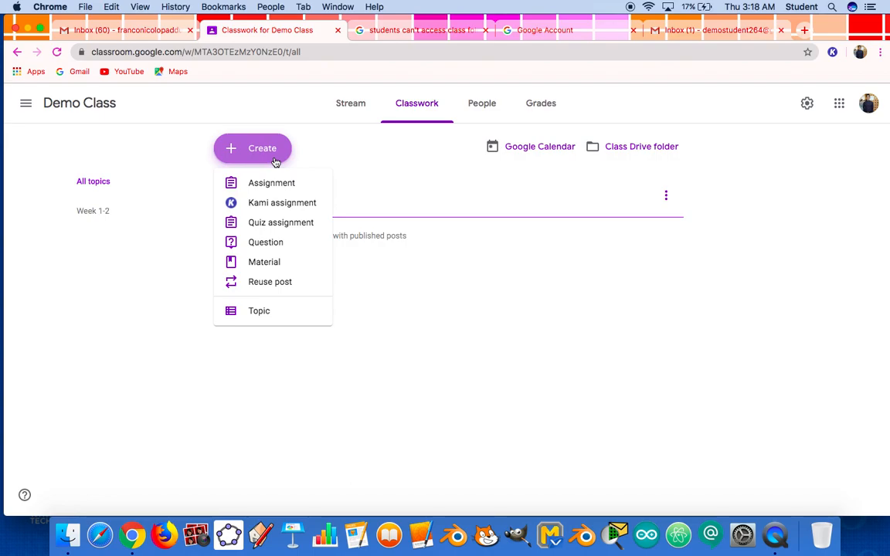
click(280, 246)
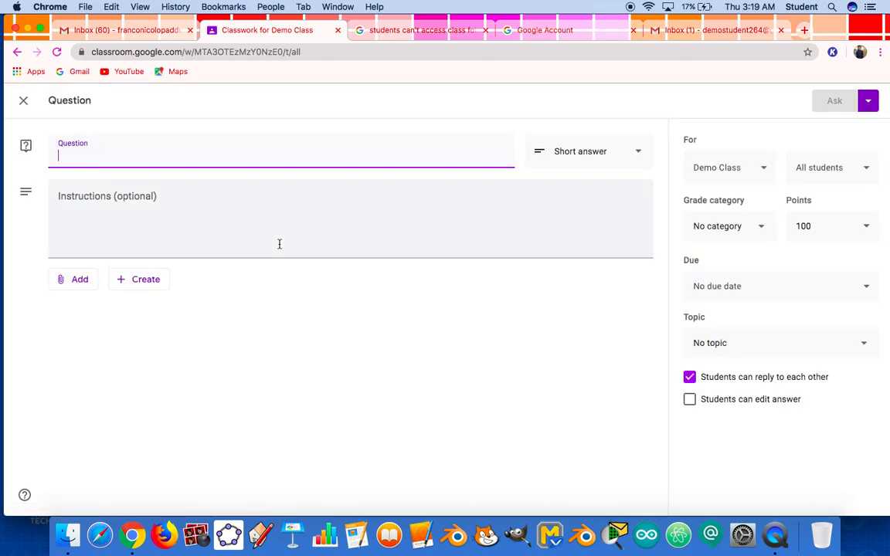
text(Anoang)
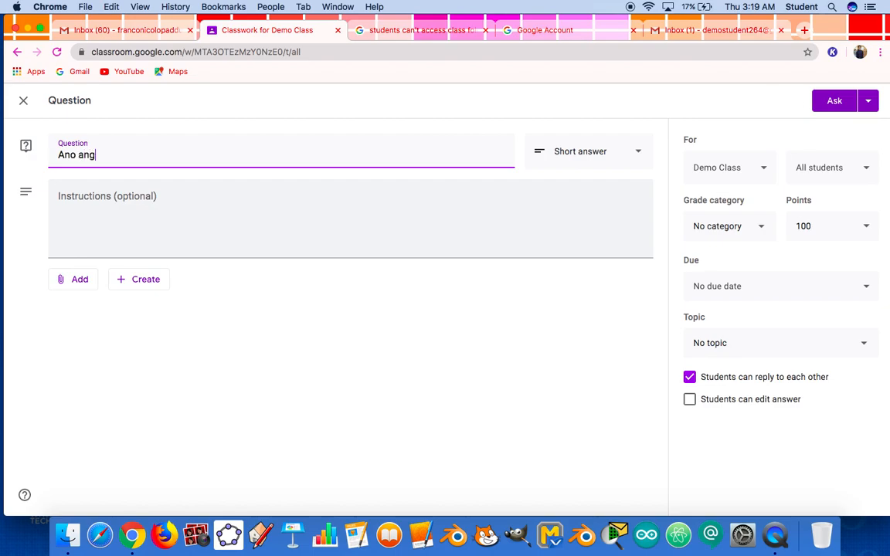
text( isang nassa)
key(BackSpace)
key(BackSpace)
text(yon?)
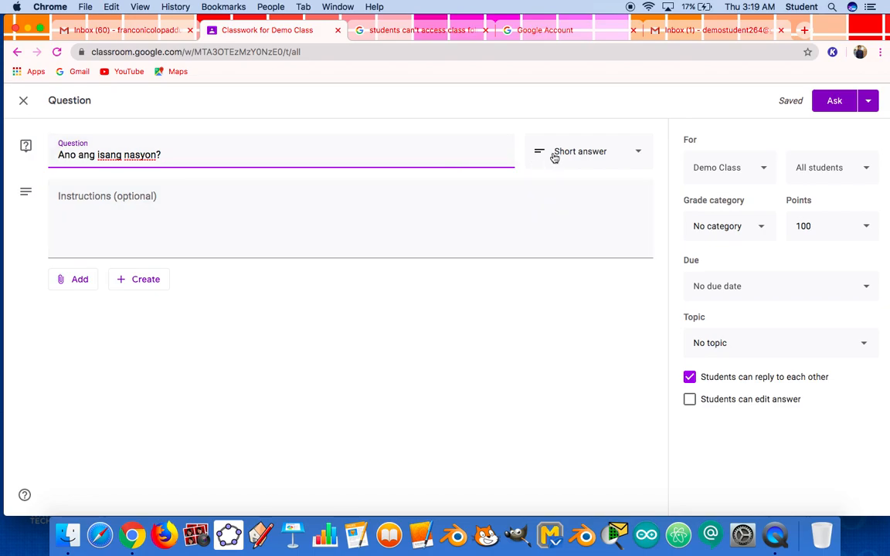
click(616, 163)
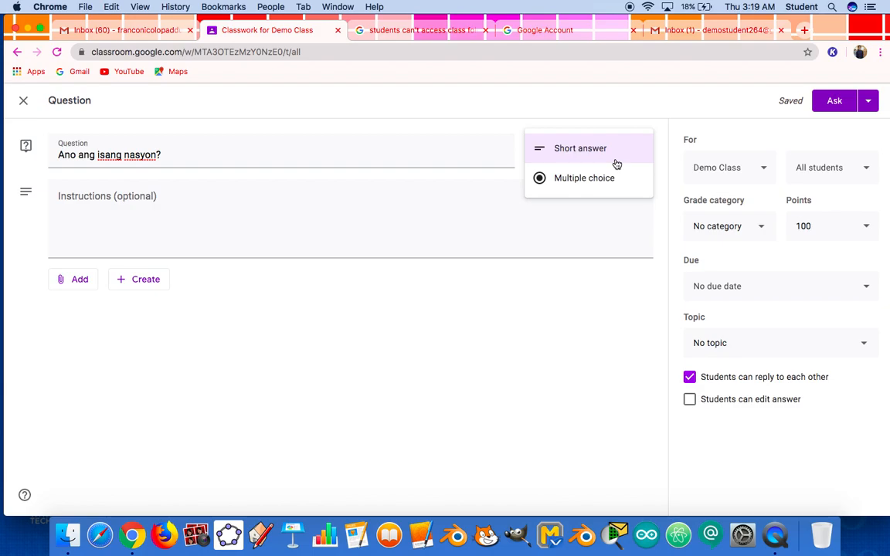
click(401, 203)
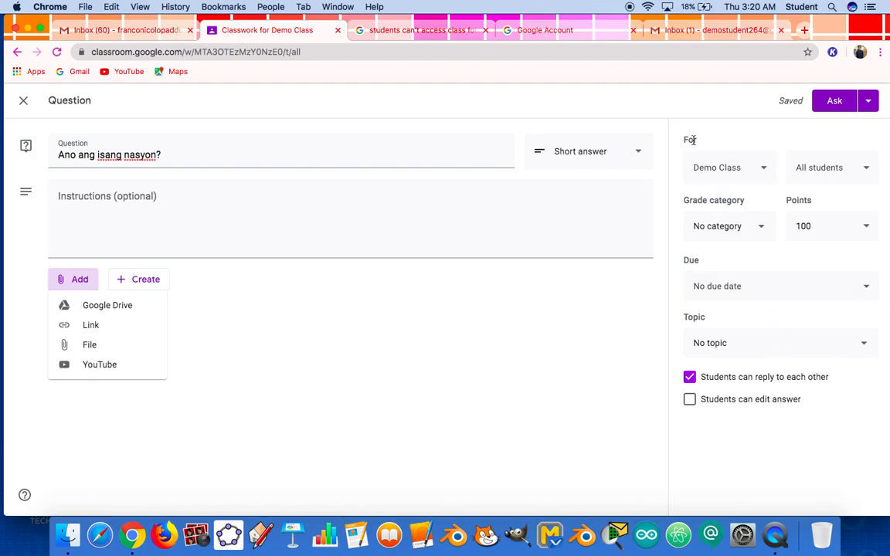
Step: Assign the question to Class Sample in addition to Demo Class
click(765, 171)
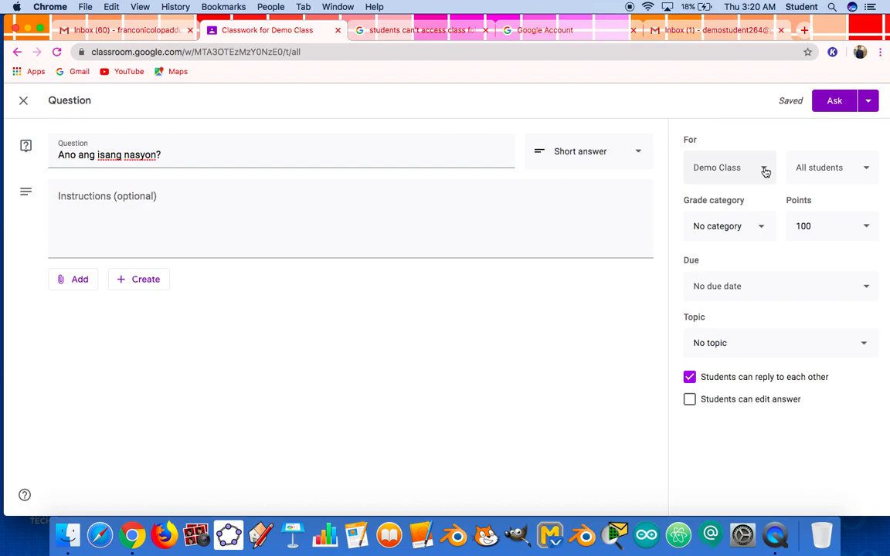
click(765, 171)
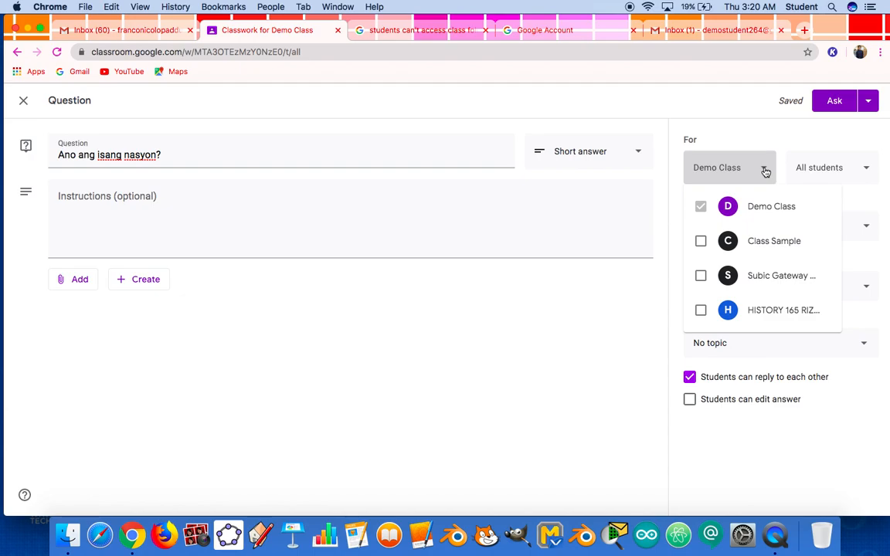
click(700, 242)
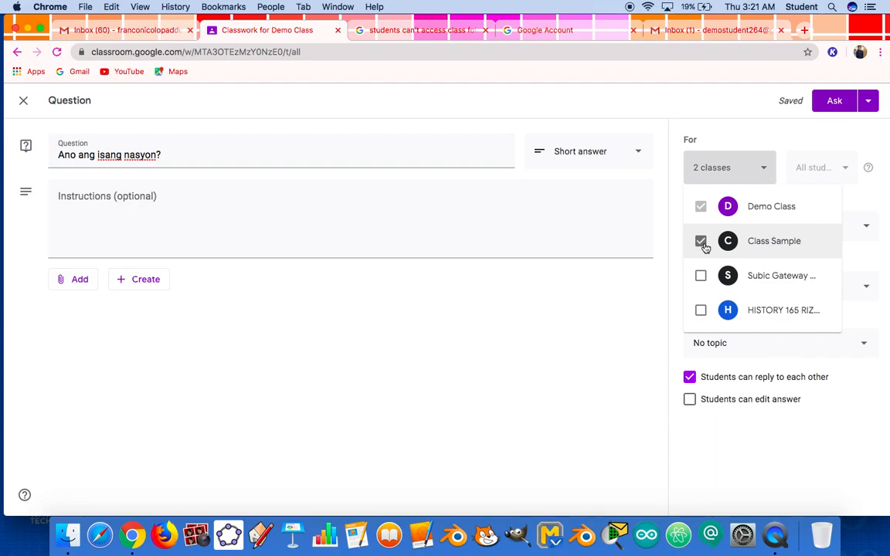
click(756, 145)
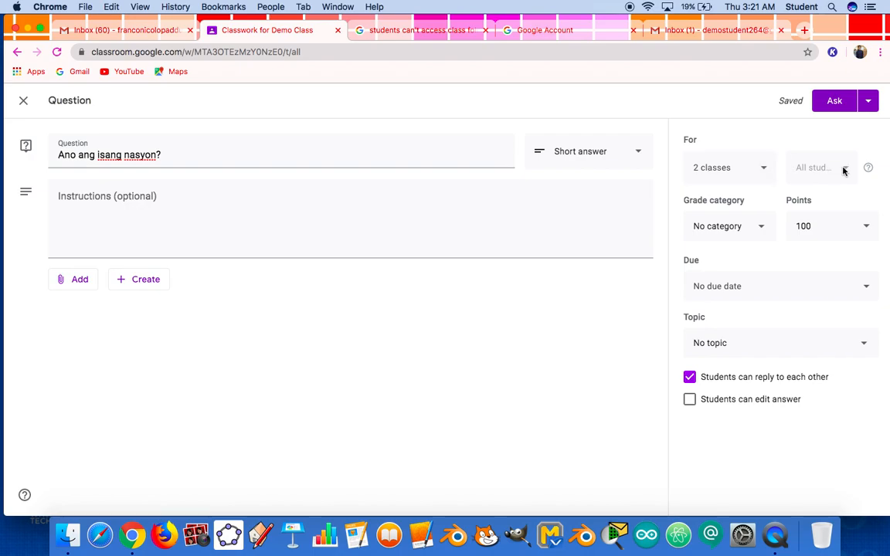
click(768, 170)
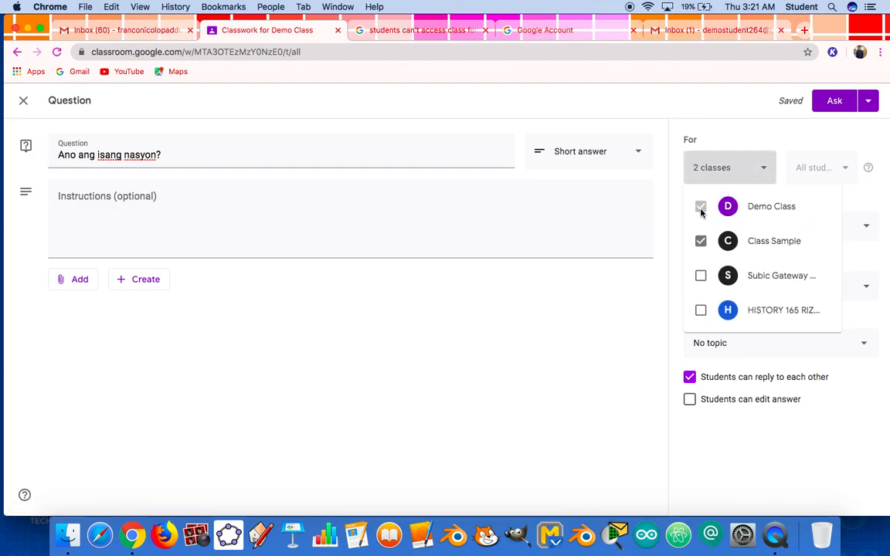
click(765, 139)
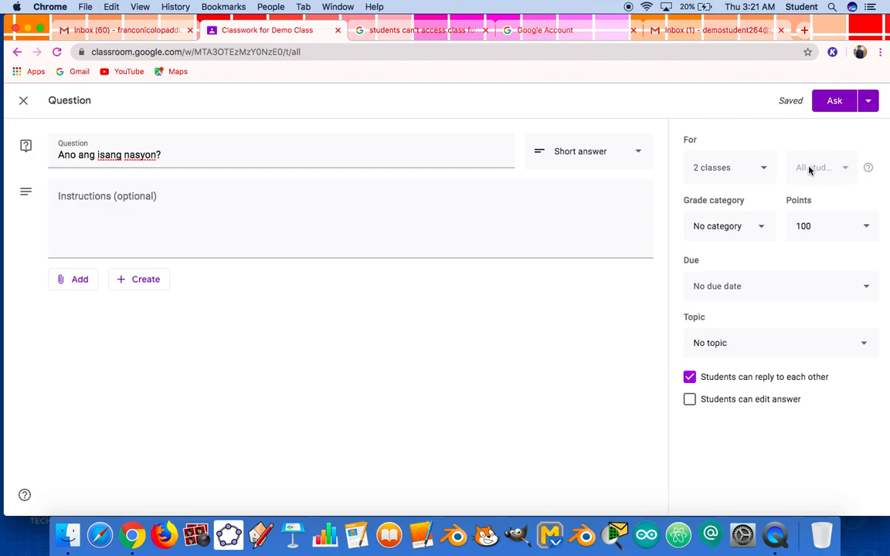
Step: Keep the question's grade category at No category and set its points to Ungraded
click(749, 235)
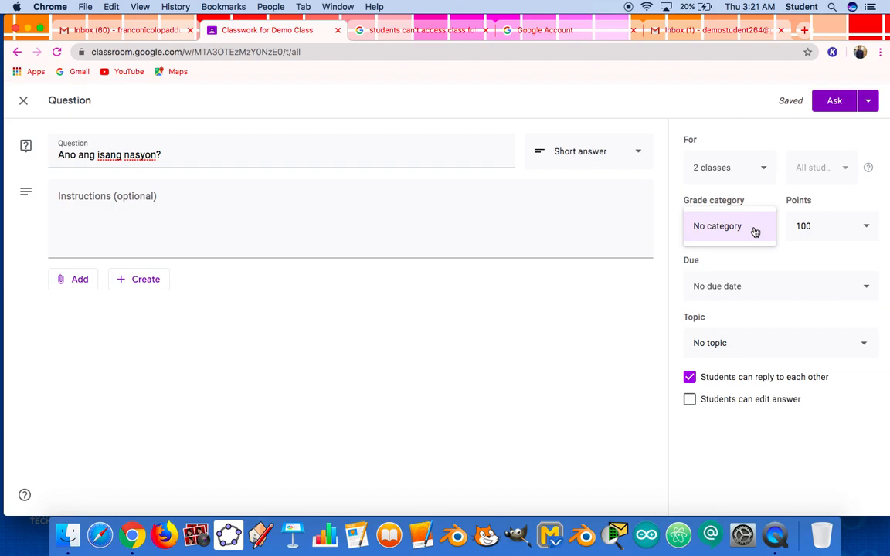
click(830, 229)
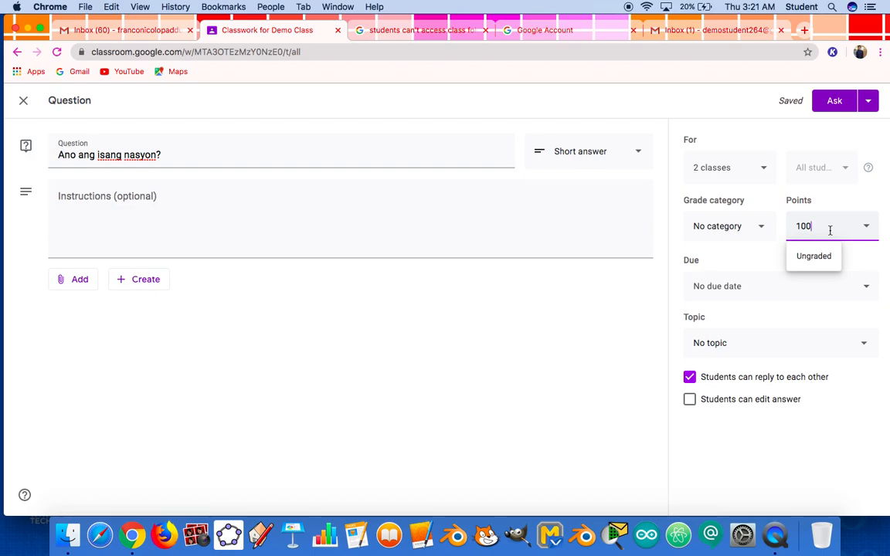
click(811, 255)
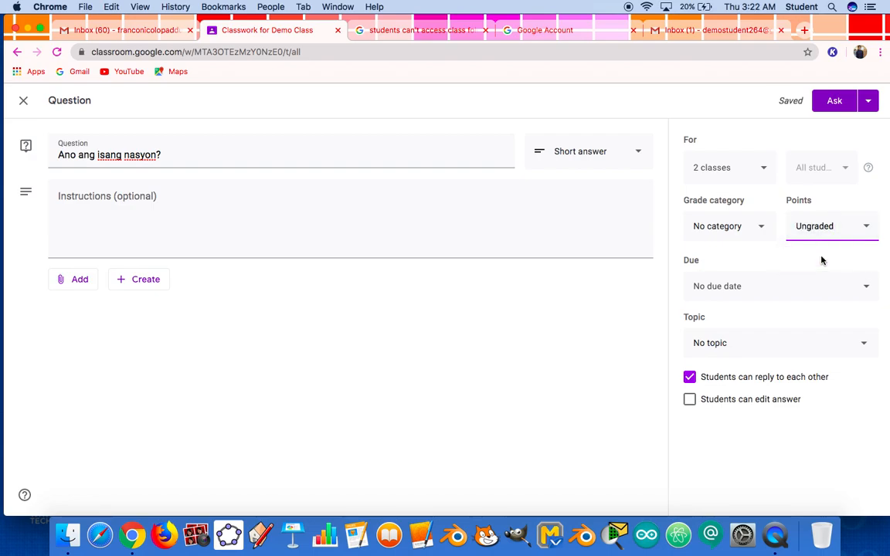
Step: Set the question's due date to June 12, 2020, without a due time
click(780, 288)
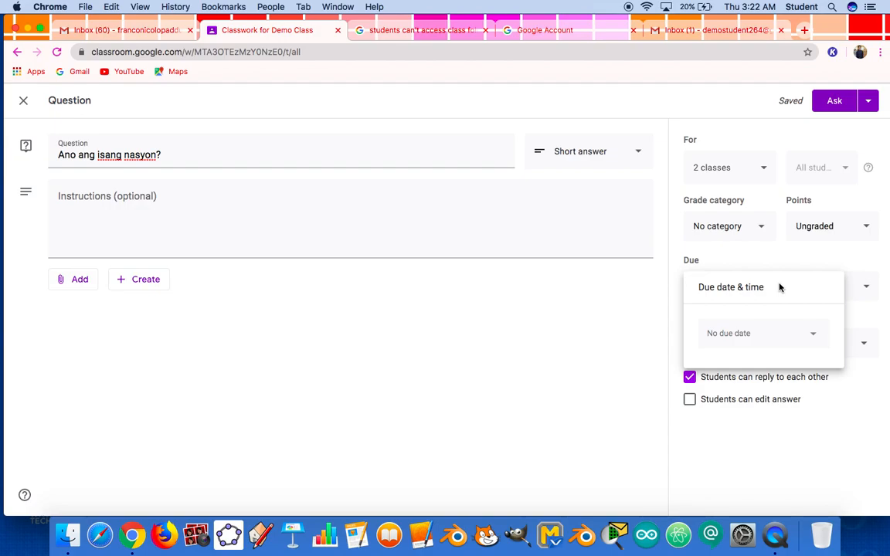
click(792, 346)
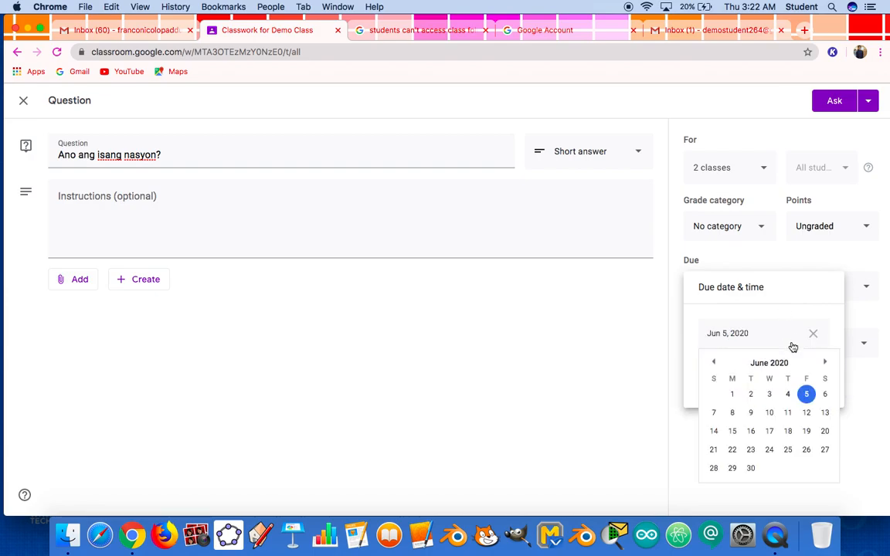
click(808, 414)
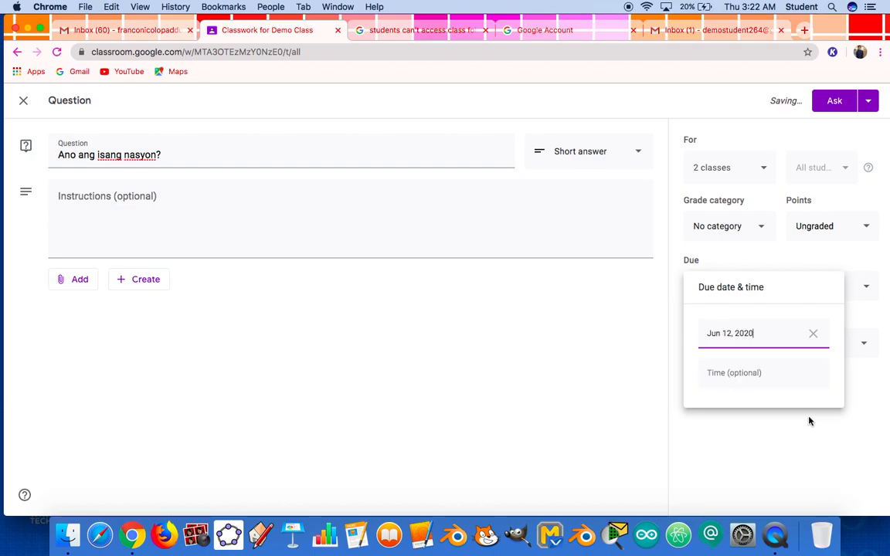
click(832, 437)
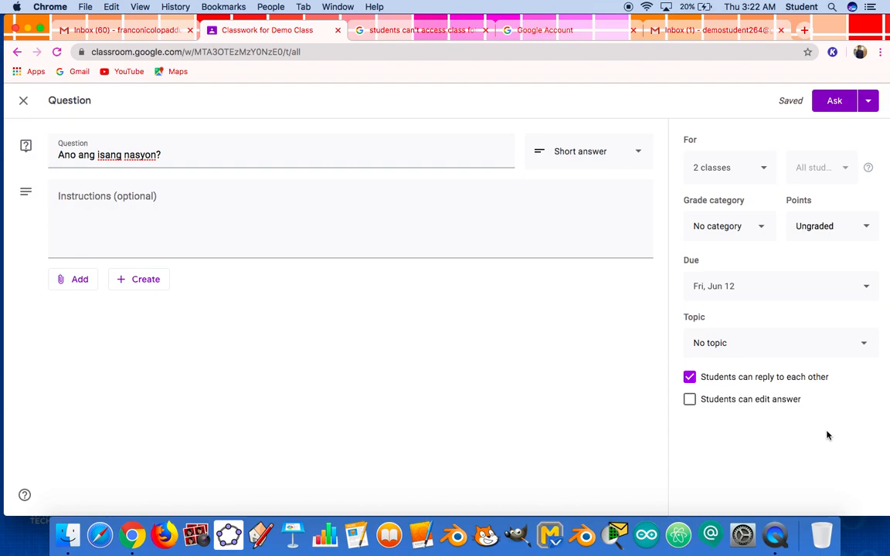
Step: File the question under the Week 1-2 topic and leave answer editing by students disabled
click(768, 349)
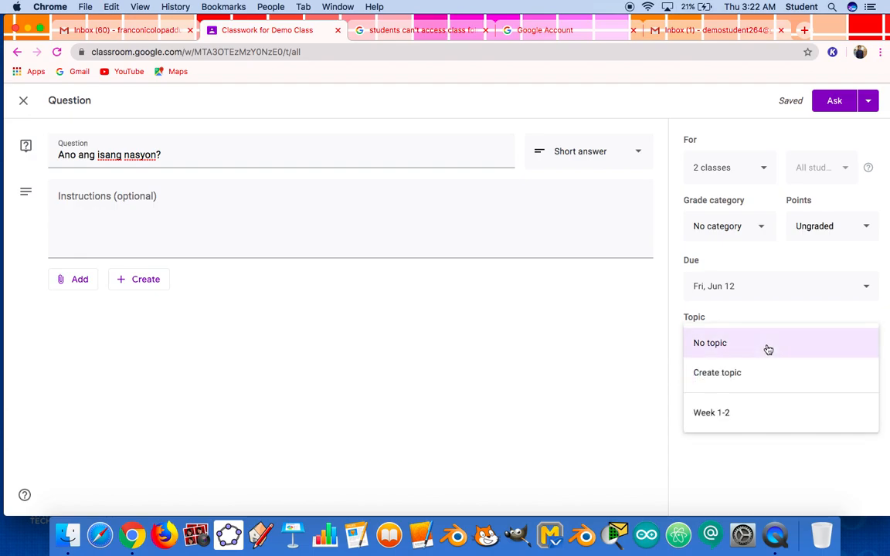
click(740, 415)
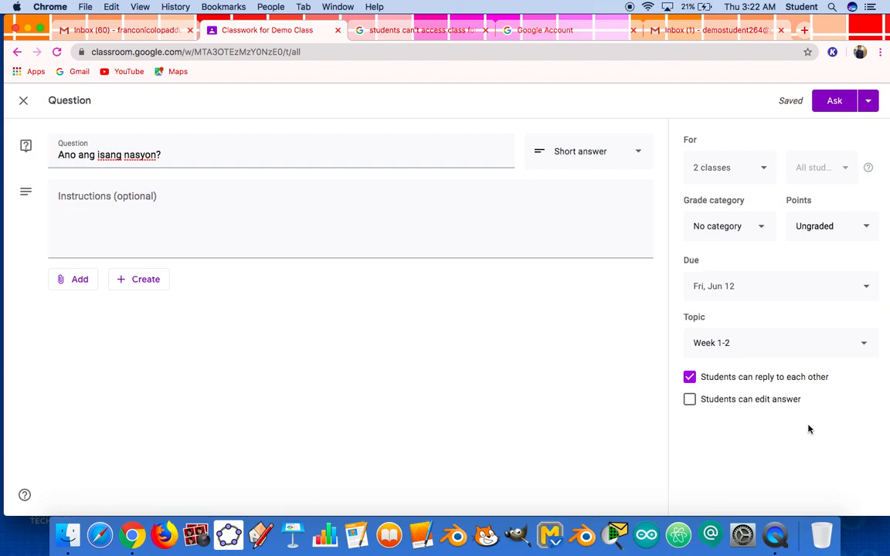
click(690, 401)
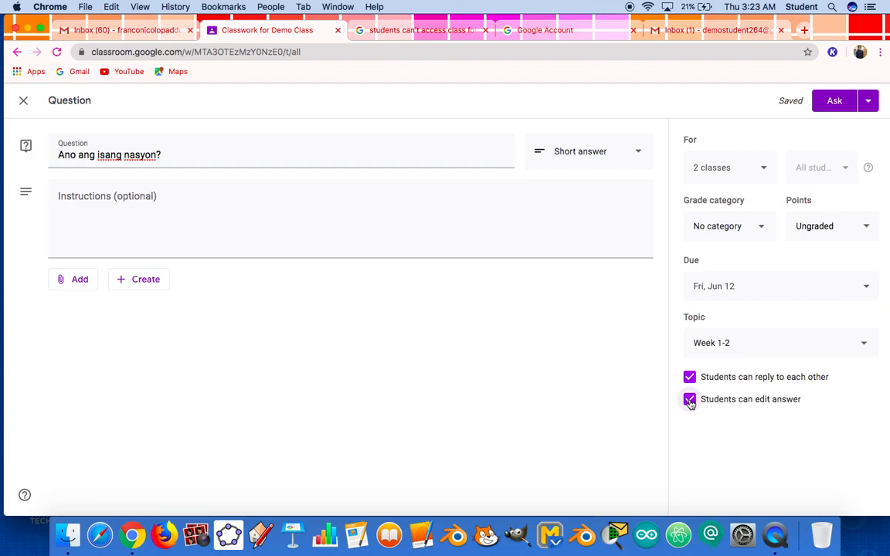
click(690, 400)
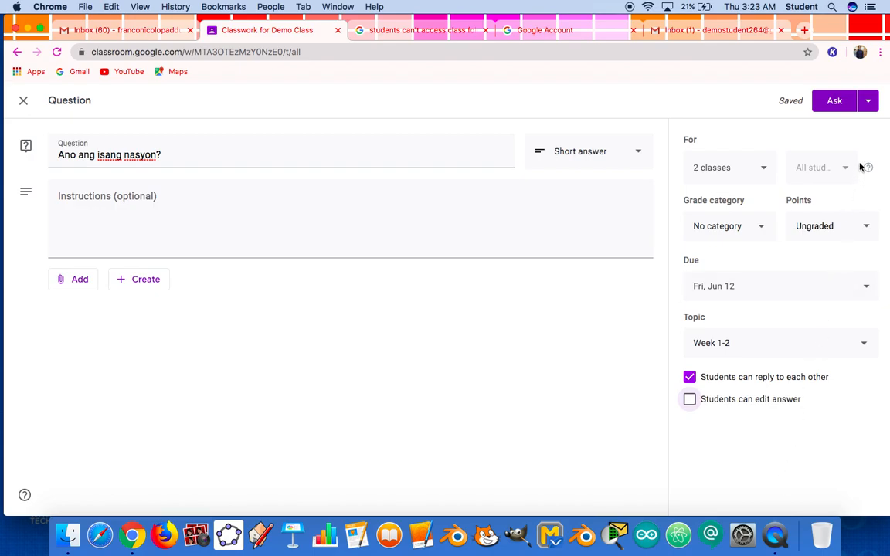
Step: Publish the question to the classes and check its announcement in the class Stream
click(836, 105)
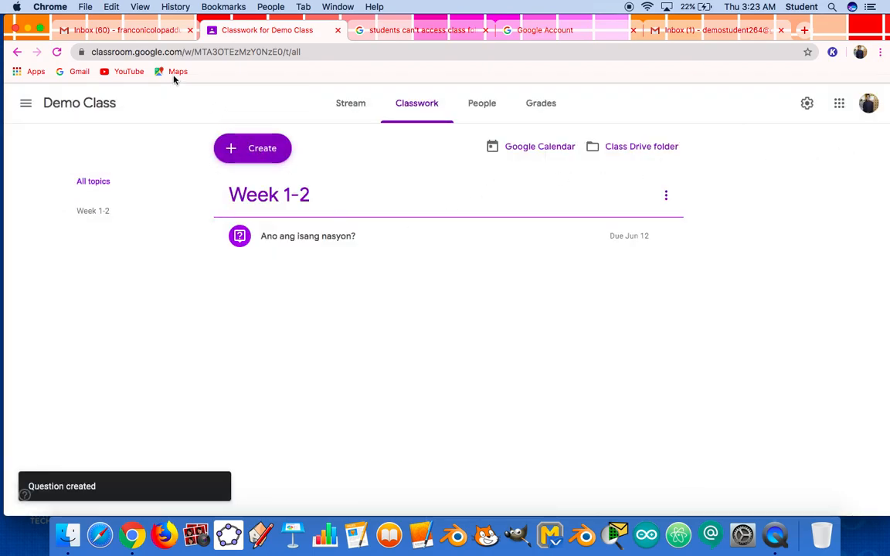
click(345, 109)
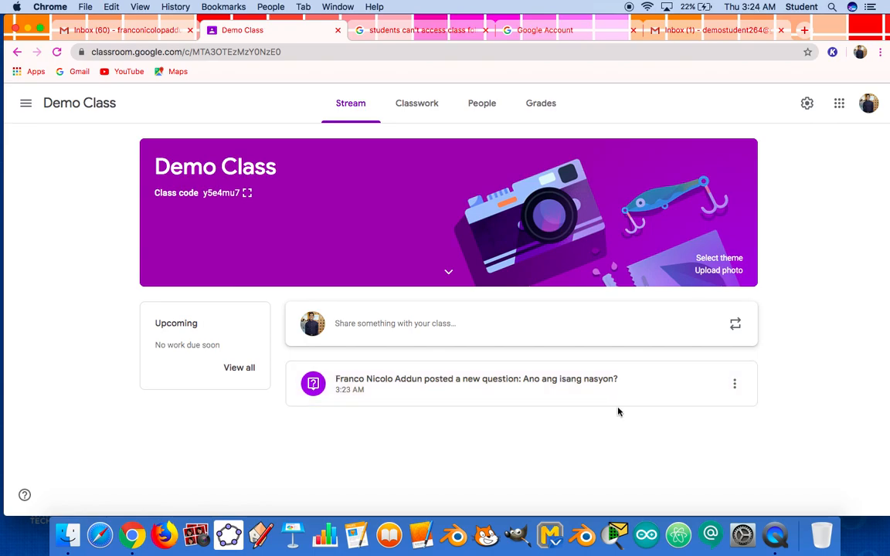
Step: Create a new classwork material titled "Babasahin ukol sa nasyon" and leave its description empty
click(405, 115)
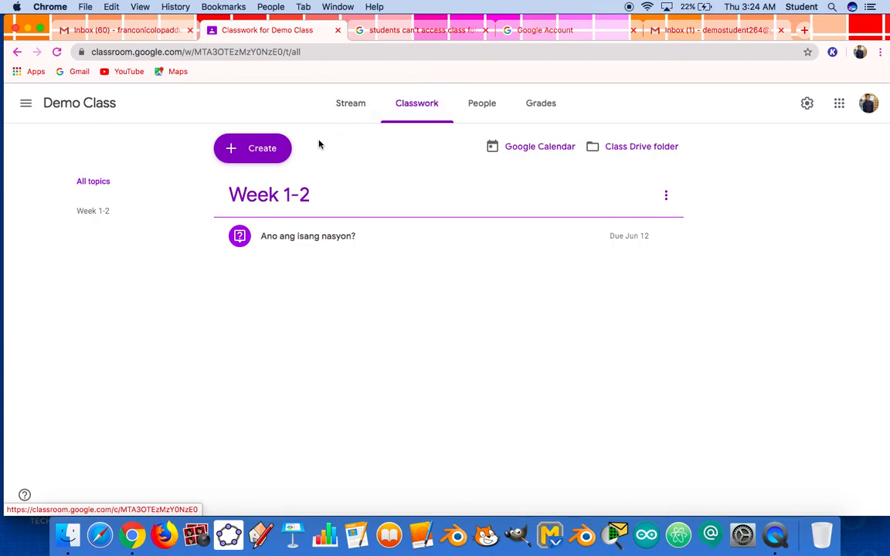
click(274, 151)
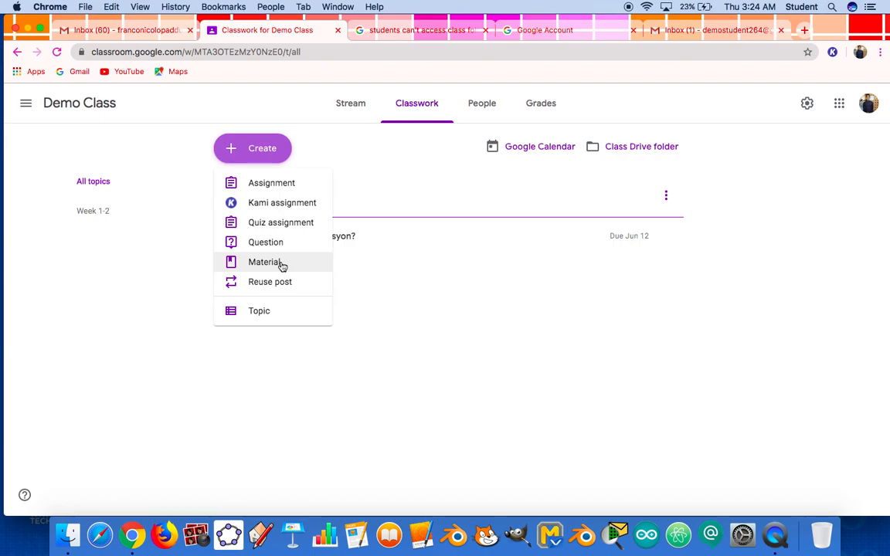
click(267, 262)
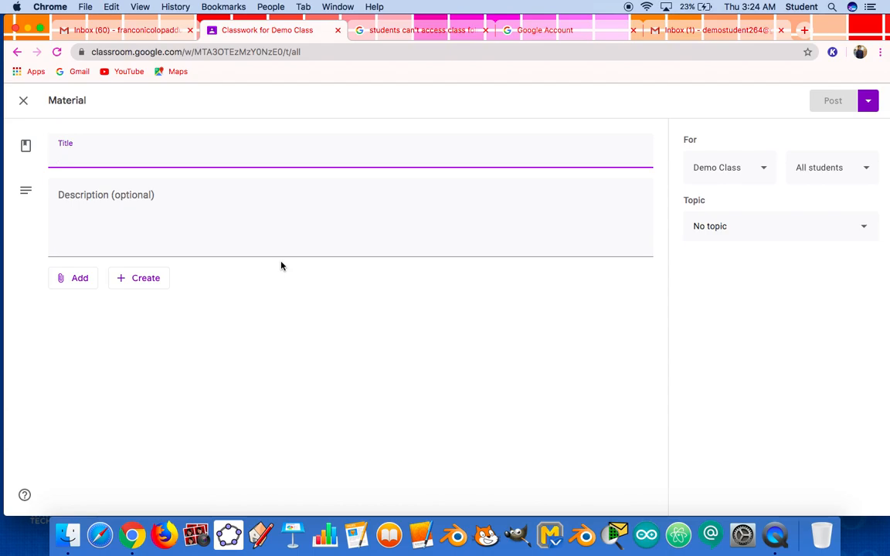
text(Bab)
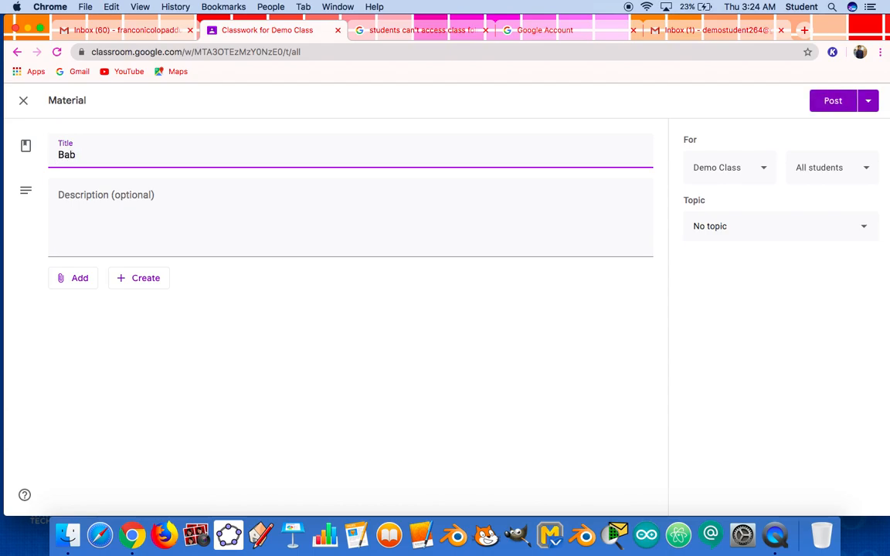
text(asahin ukol sa )
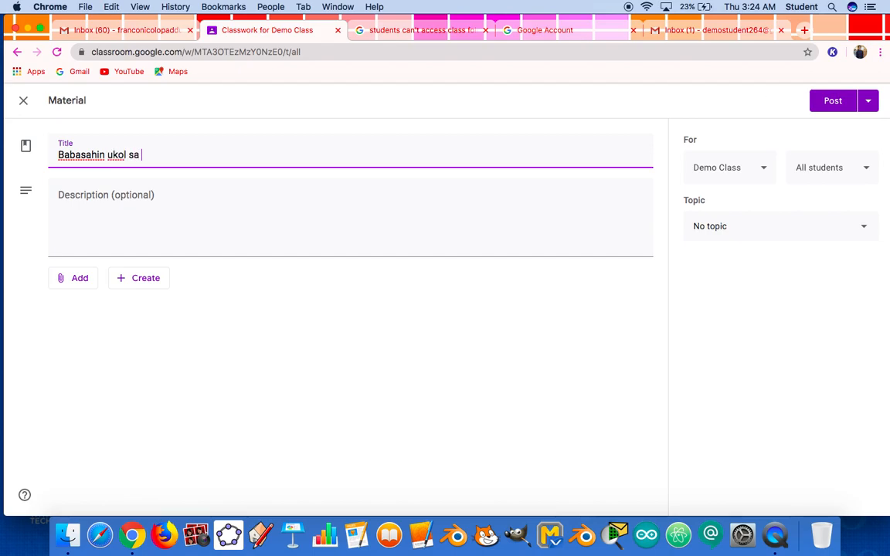
text(nasyon)
click(191, 197)
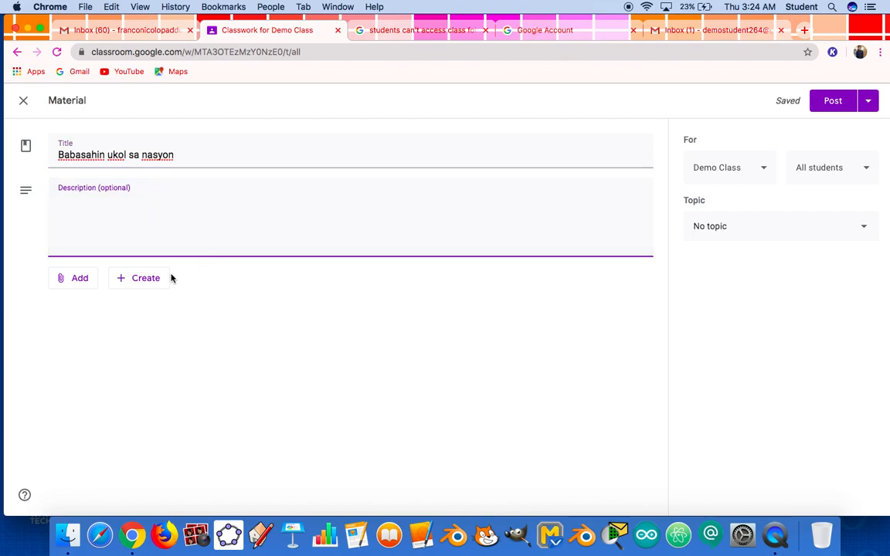
Step: Search YouTube for "What is a nation?" and attach the video "Nationalism: (2) Ernest Renan: What is a Nation?" to the material
click(87, 285)
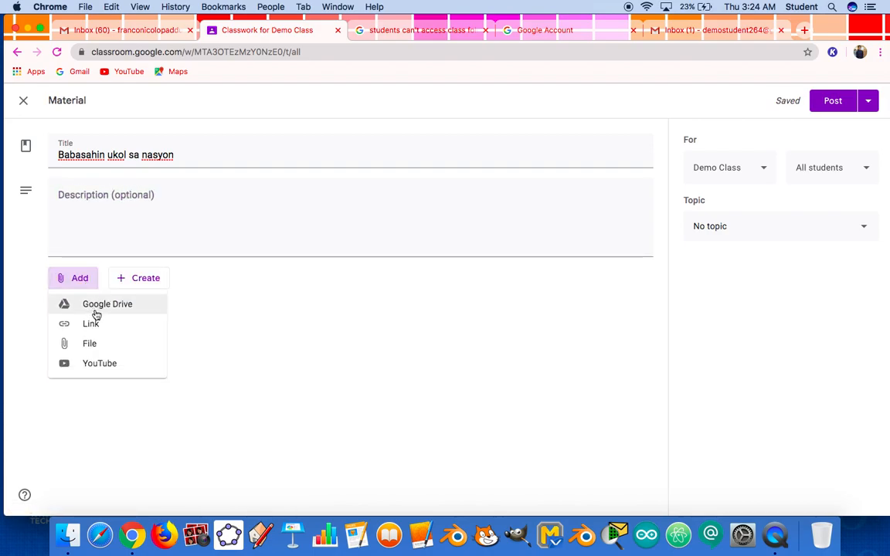
click(104, 363)
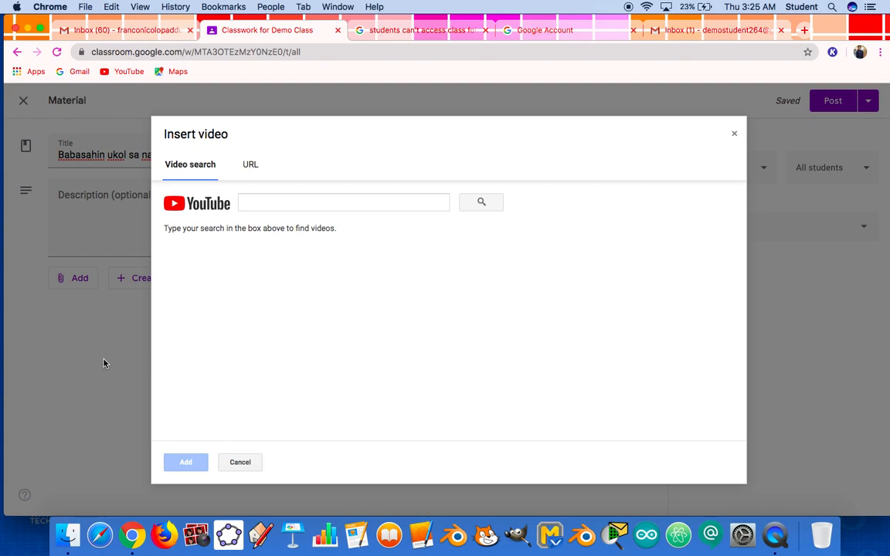
click(285, 202)
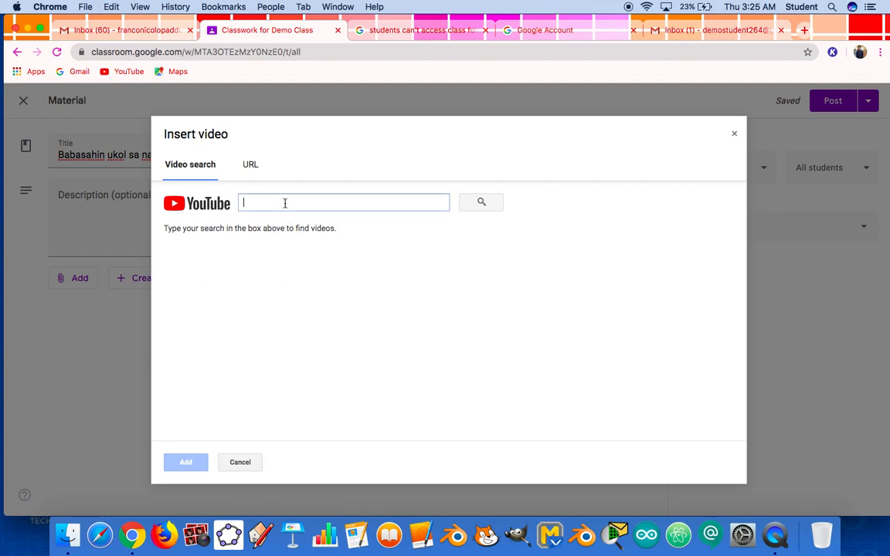
text(What isnatio)
key(BackSpace)
key(BackSpace)
key(BackSpace)
key(BackSpace)
key(BackSpace)
text(a nation?)
key(Return)
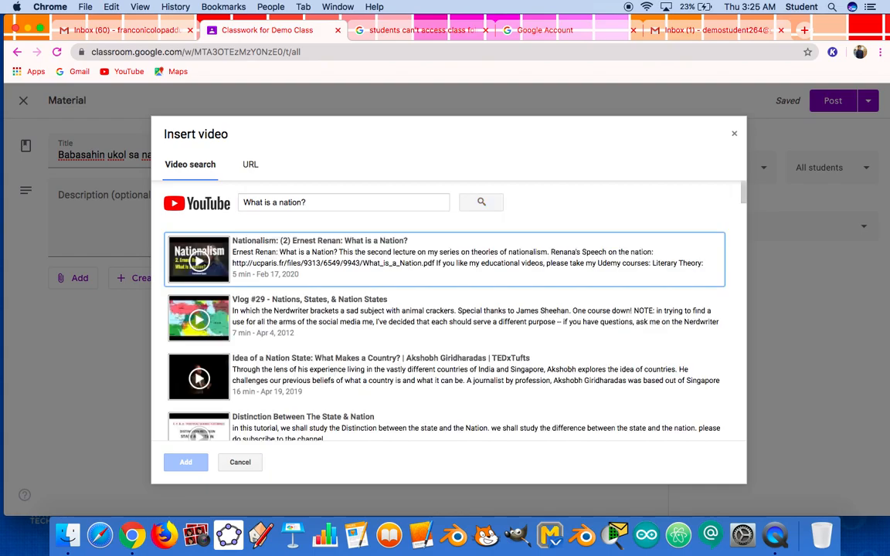
click(308, 257)
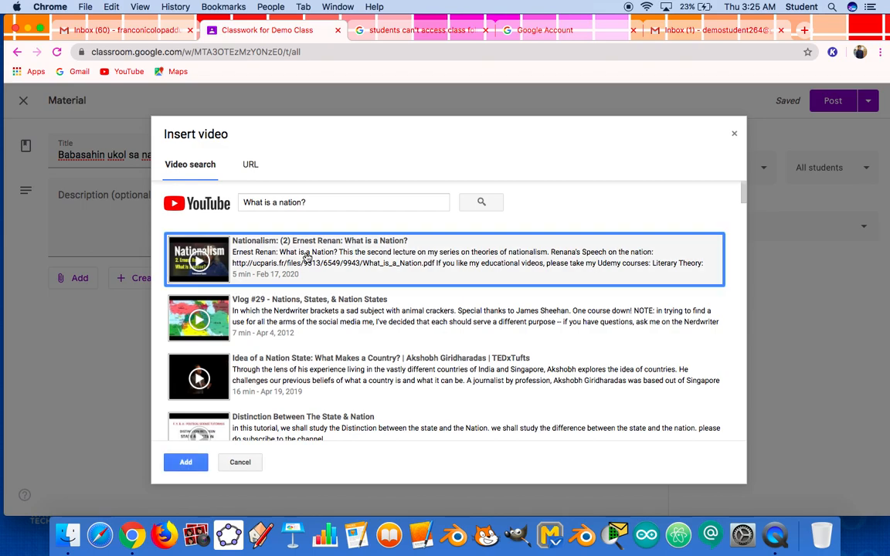
click(182, 462)
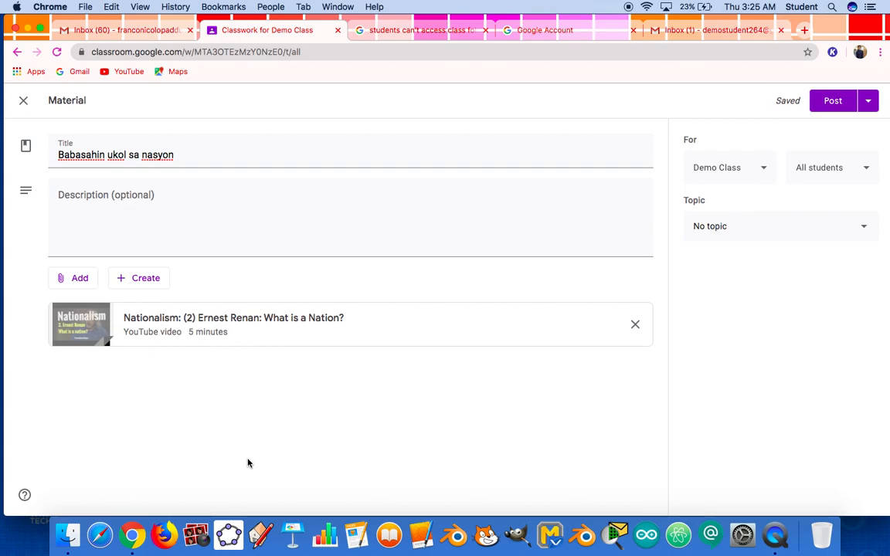
Step: Keep the material assigned to all students of Demo Class only and file it under the Week 1-2 topic
click(149, 286)
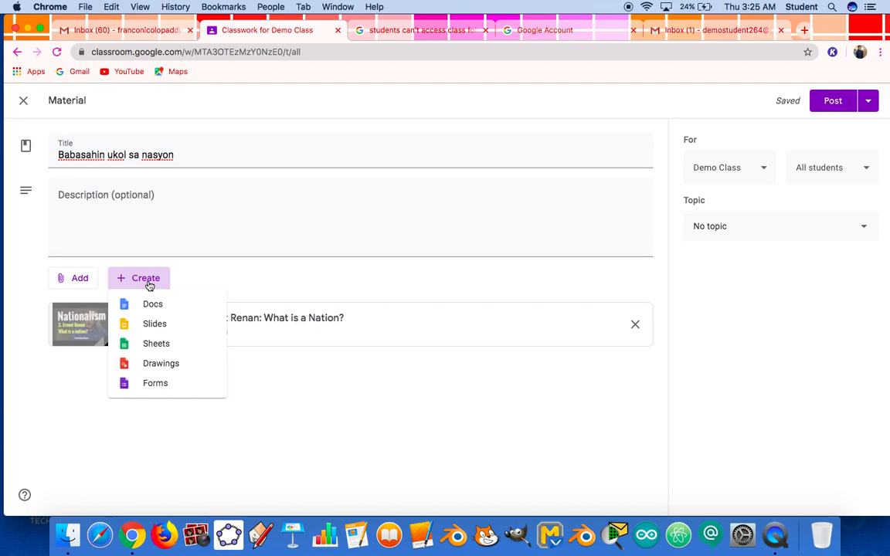
click(202, 279)
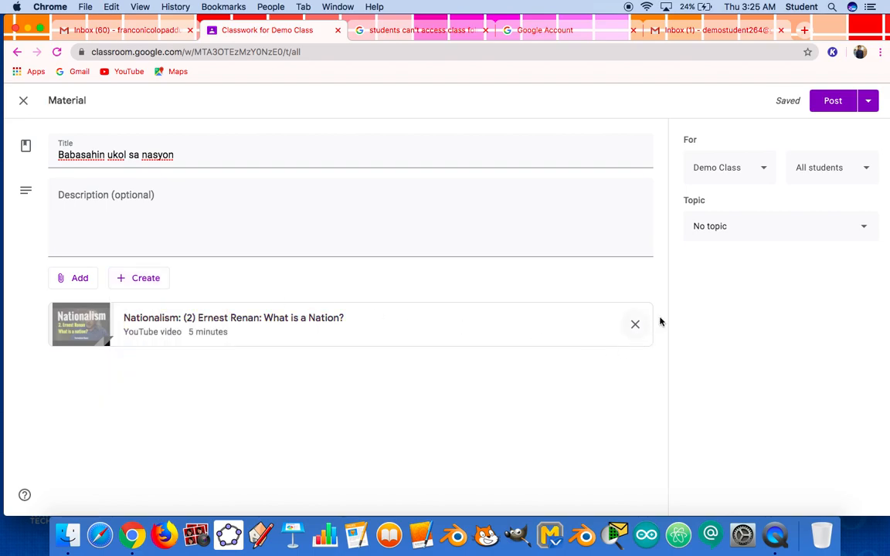
click(758, 177)
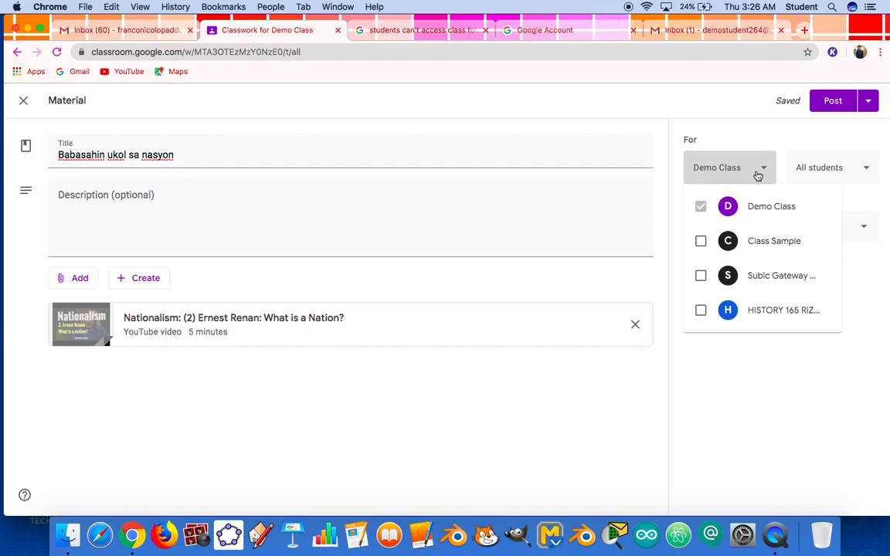
click(804, 137)
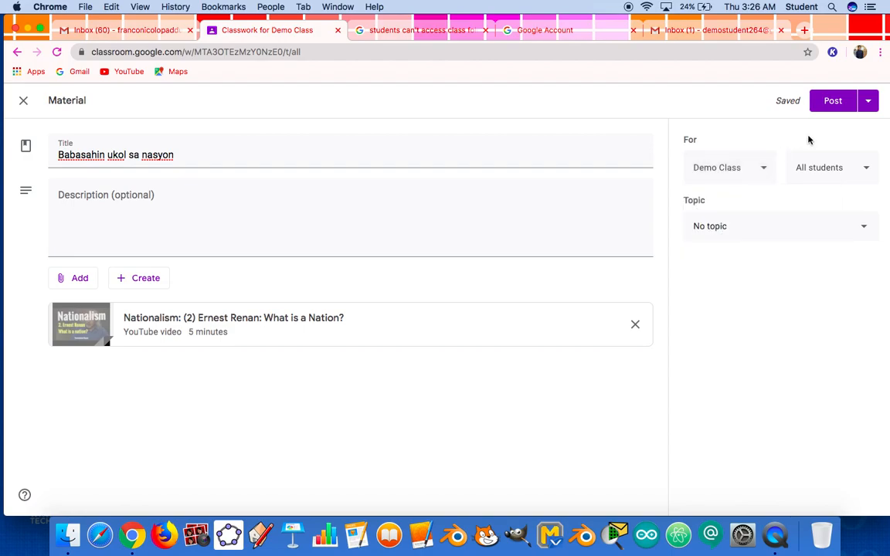
click(836, 167)
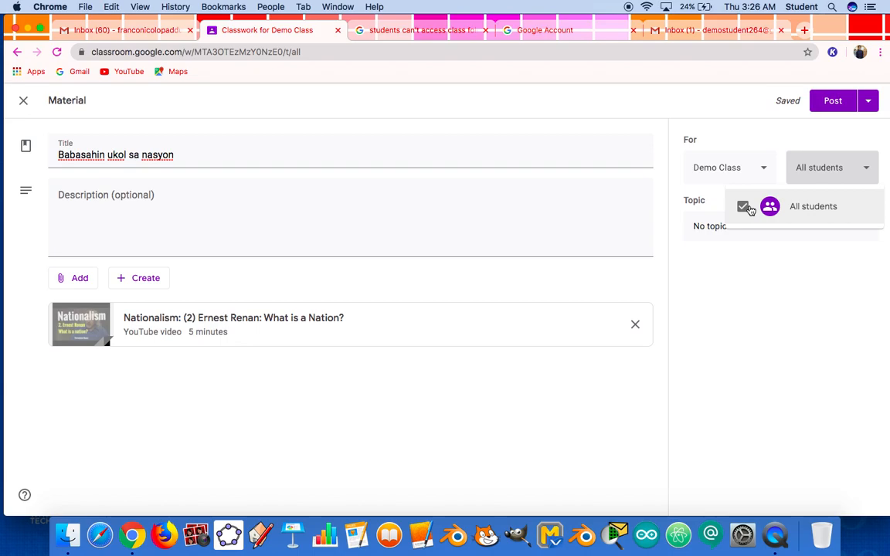
click(757, 293)
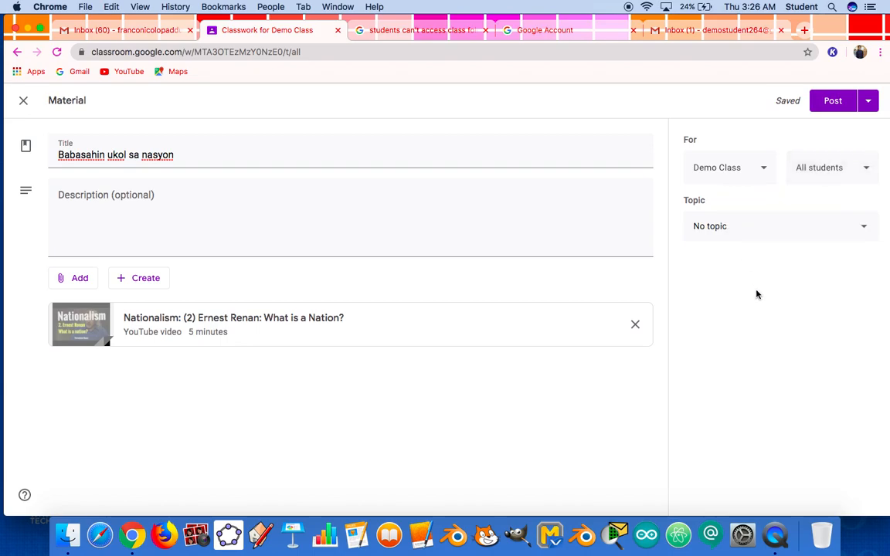
click(757, 242)
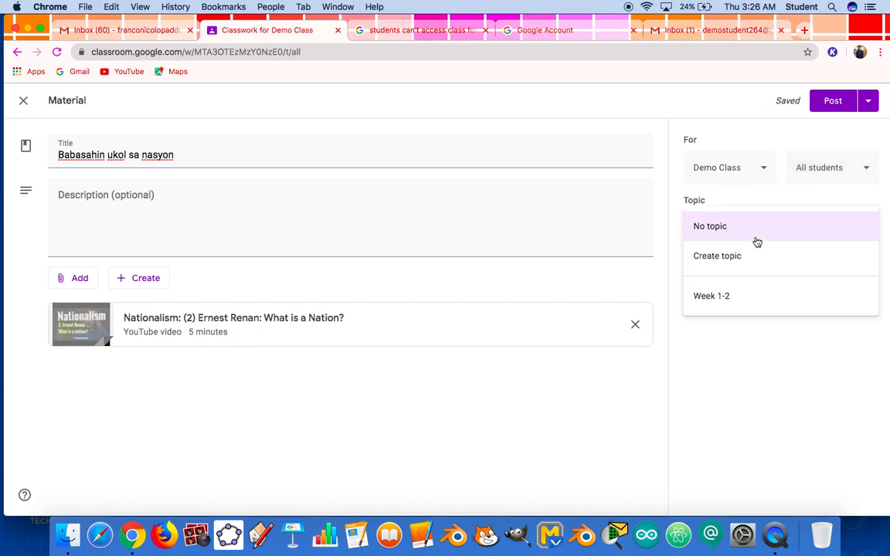
click(726, 304)
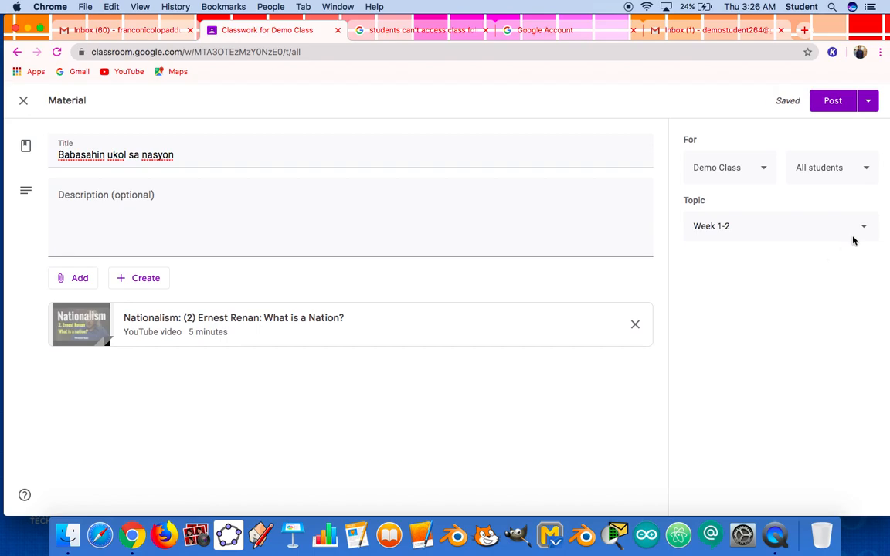
Step: Schedule the material to be posted on June 8, 2020 at 8:00 AM
click(870, 103)
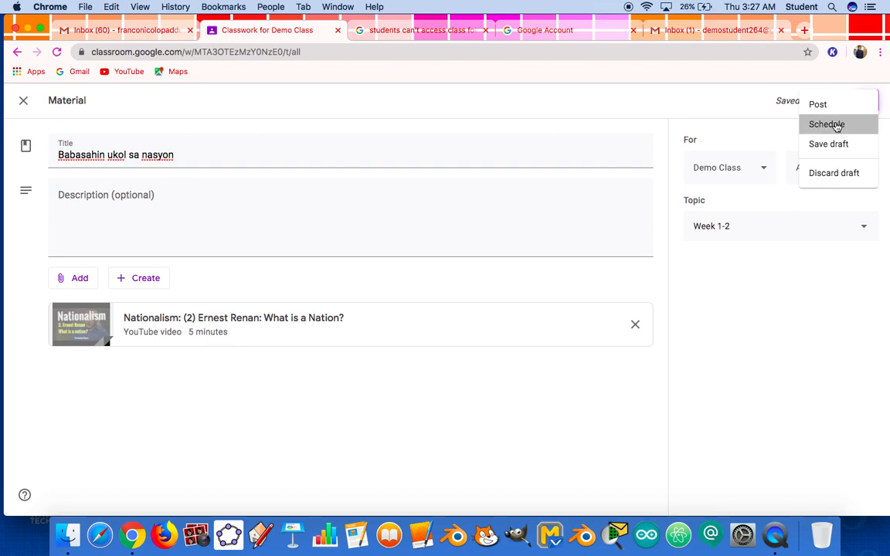
click(836, 126)
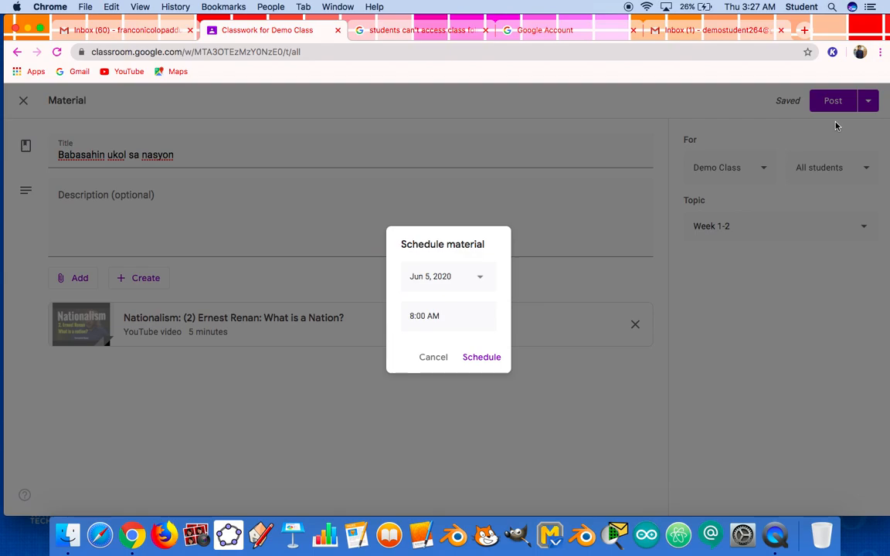
click(479, 279)
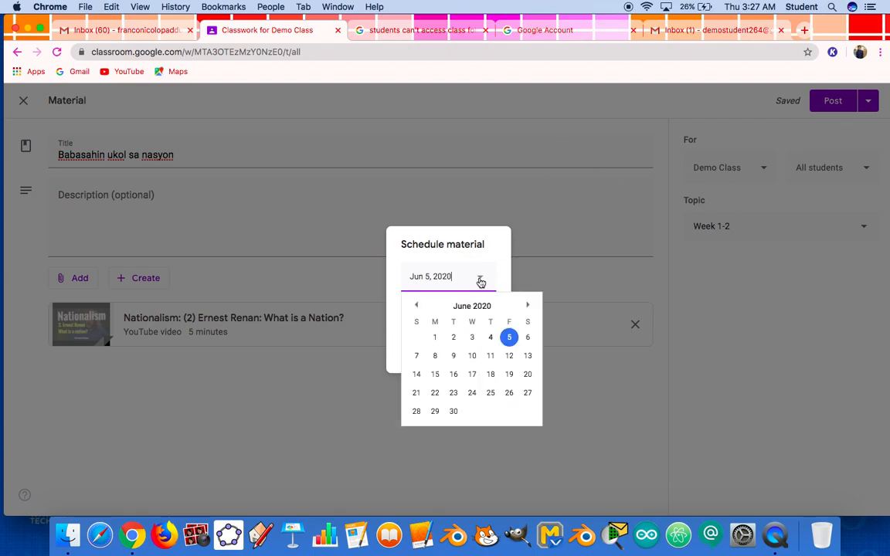
click(437, 356)
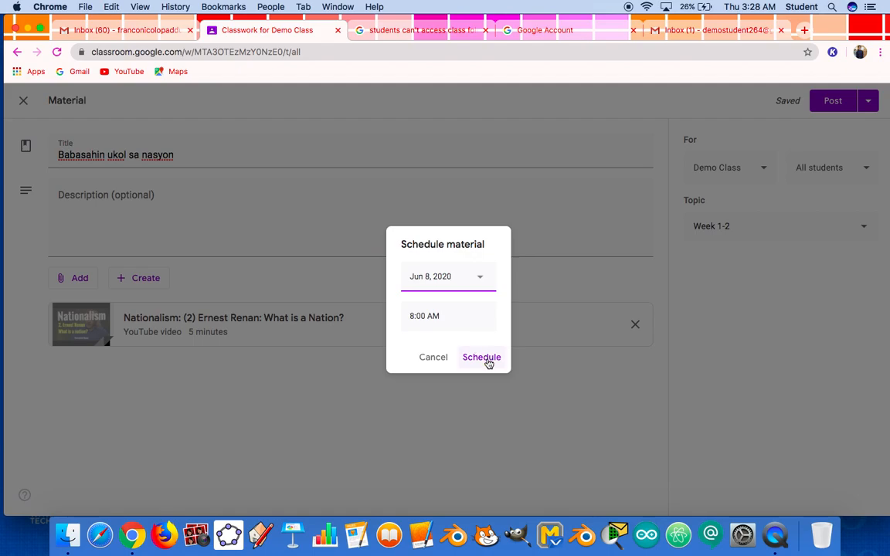
click(483, 358)
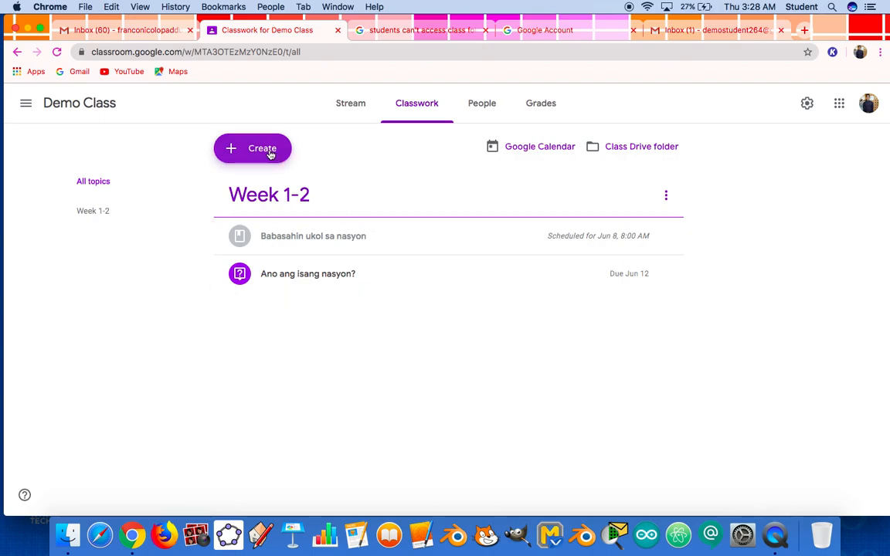
Step: Create a quiz assignment titled "Ano ang nasyonalismo?" and leave its instructions empty
click(270, 154)
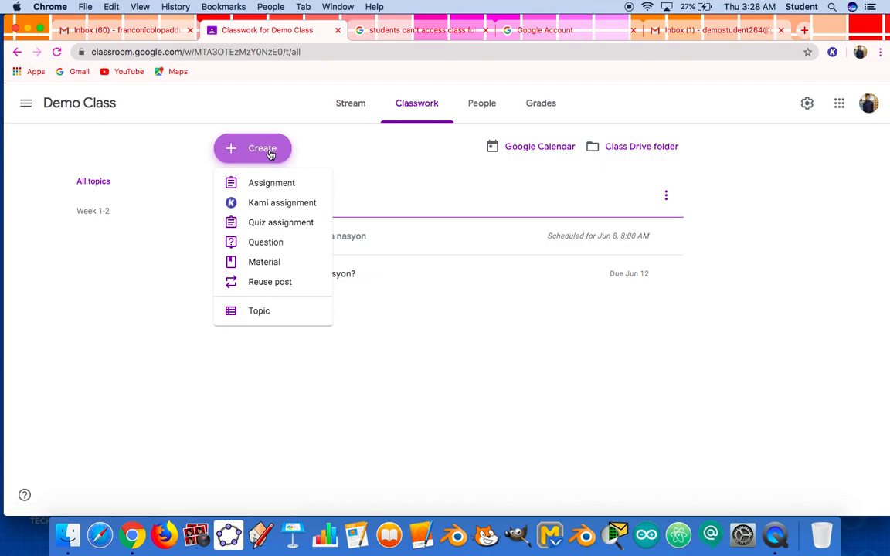
click(272, 223)
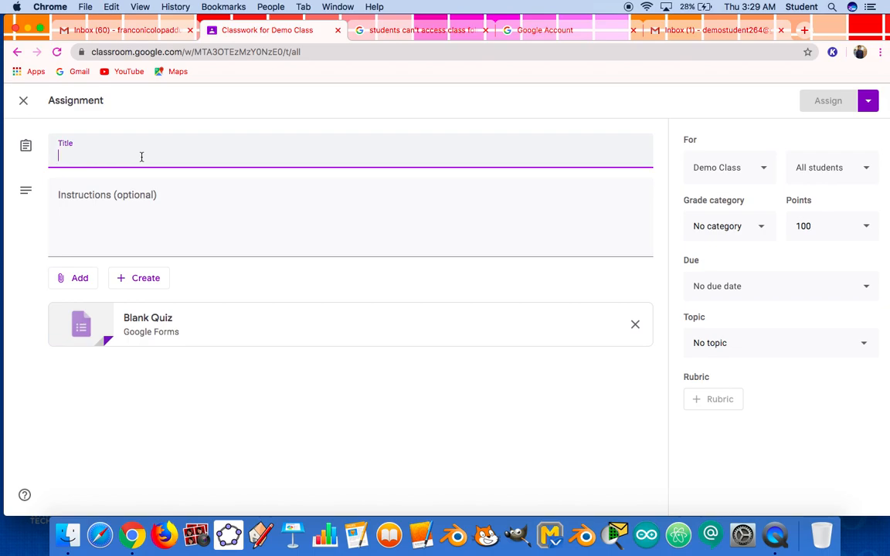
text(Na)
key(BackSpace)
key(BackSpace)
text(An)
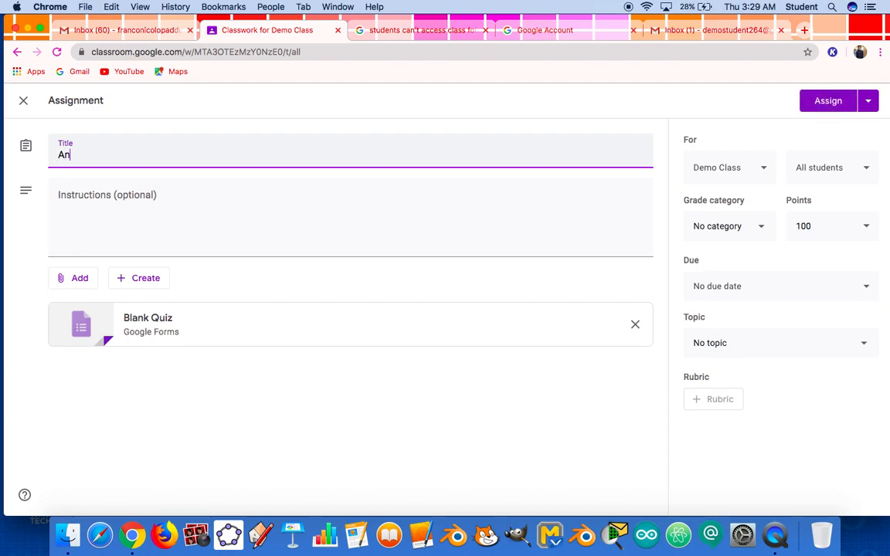
text(o ang nasyonalismo?)
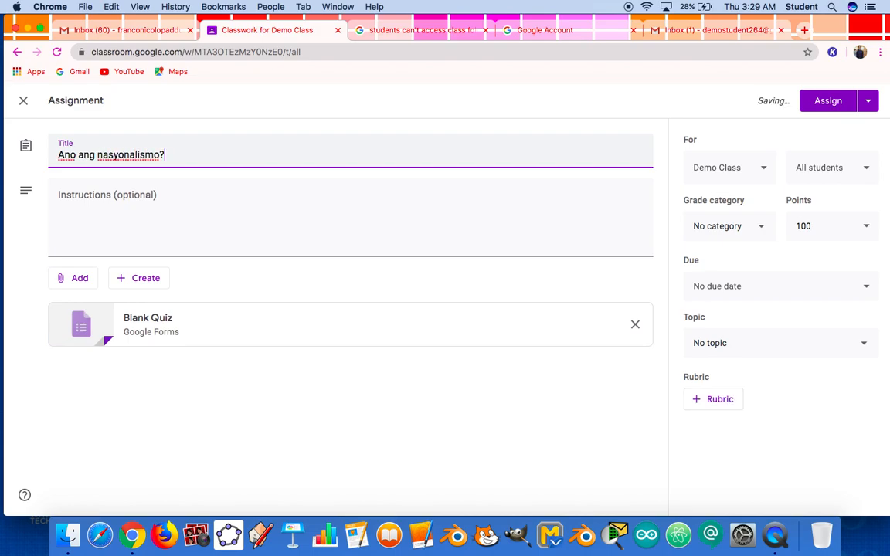
click(149, 199)
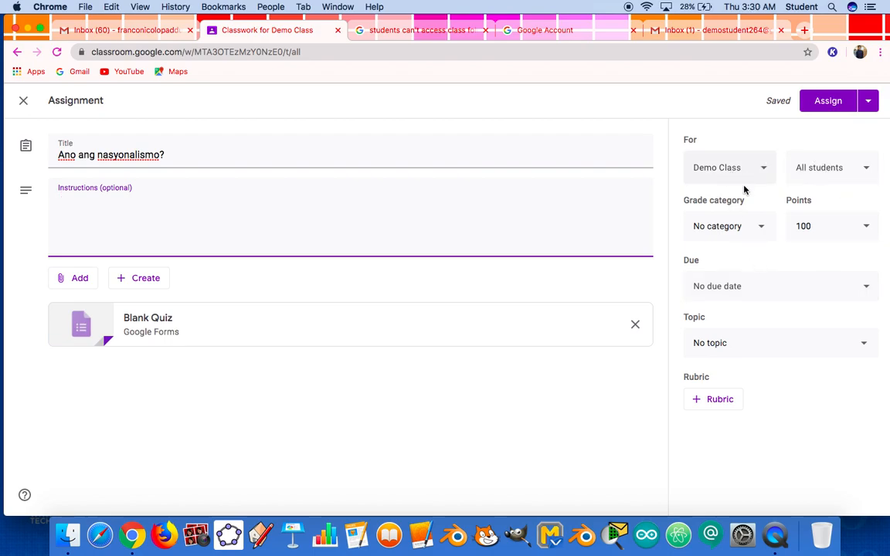
Step: Set the quiz assignment's grade category to Mahabang Pagsusulit and leave it without a due date
click(749, 228)
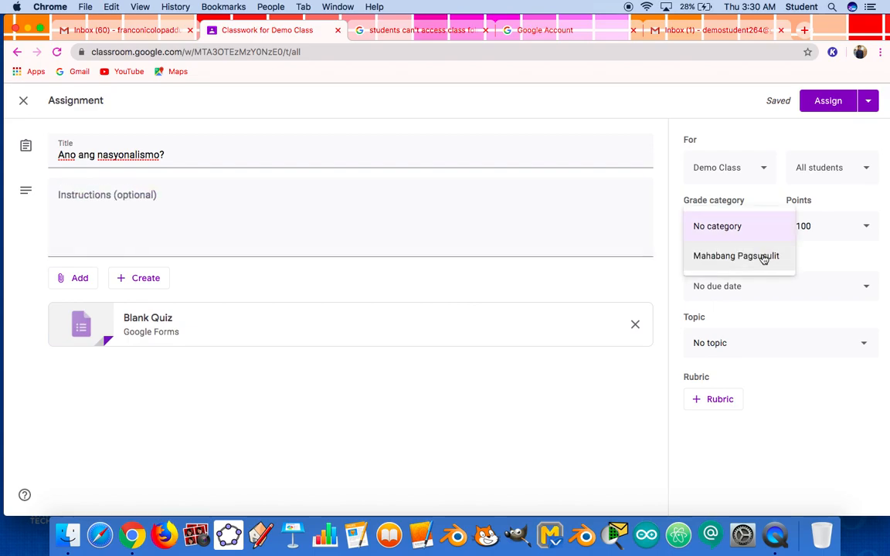
click(763, 257)
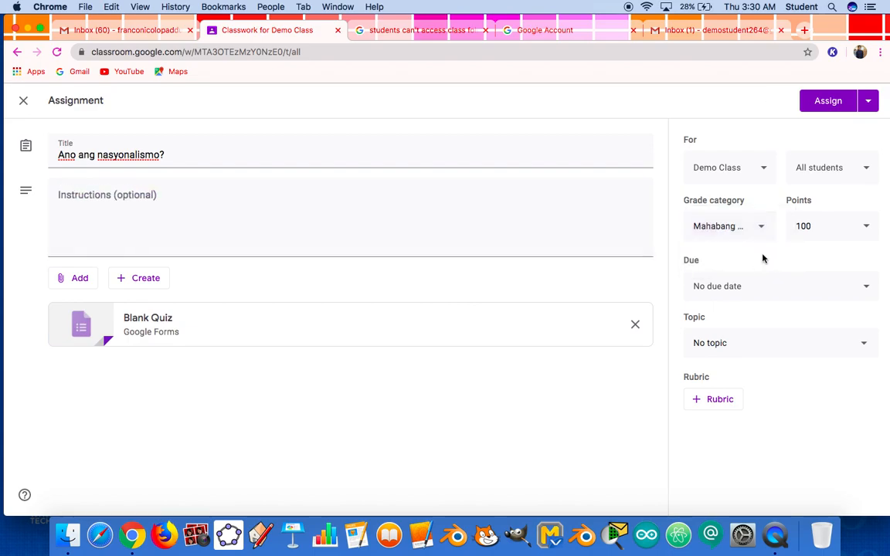
click(786, 288)
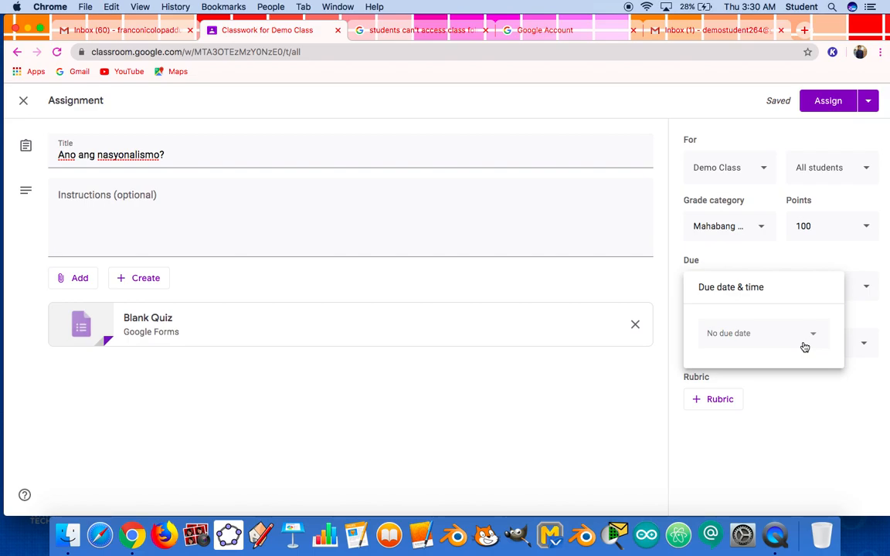
click(809, 410)
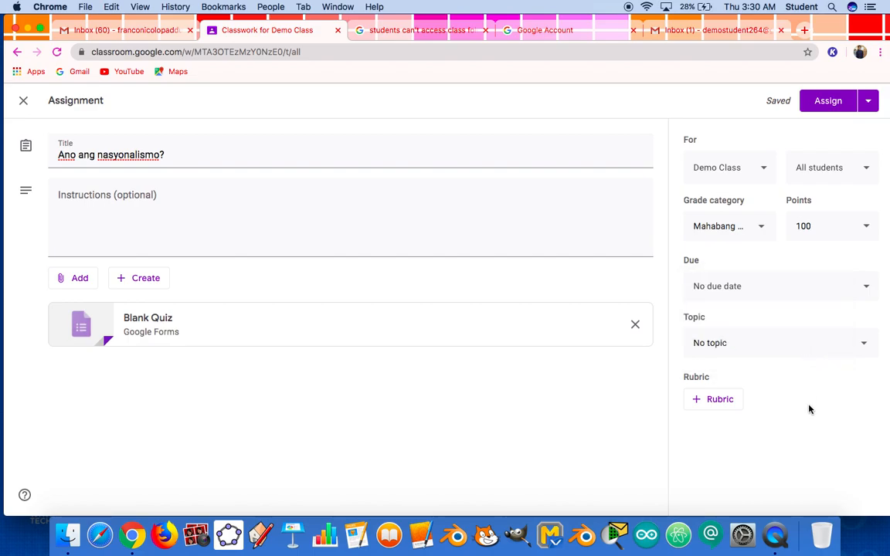
Step: File the quiz assignment under the Week 1-2 topic and start creating a new rubric for it
click(801, 349)
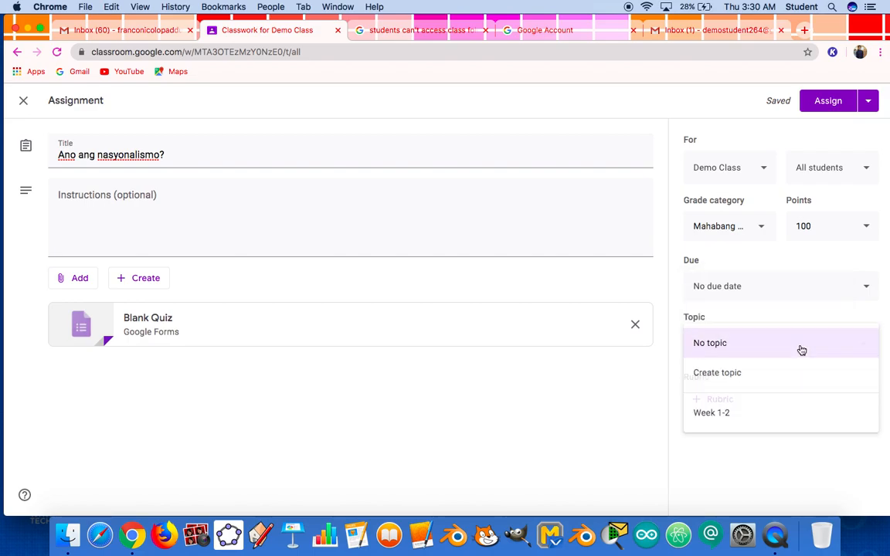
click(725, 415)
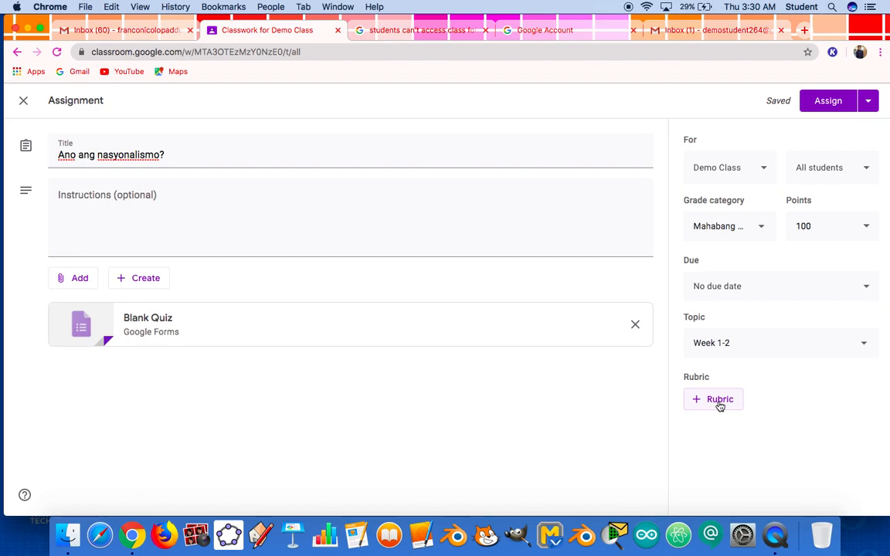
click(719, 402)
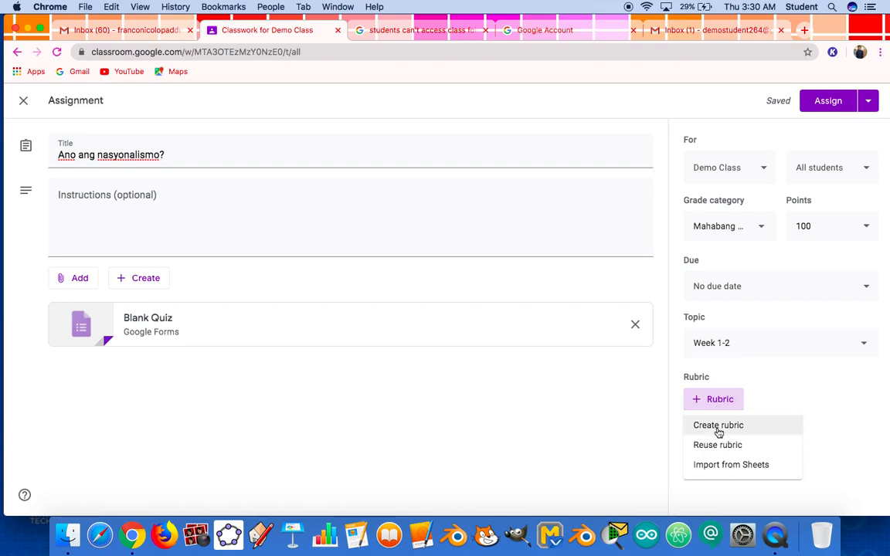
click(719, 426)
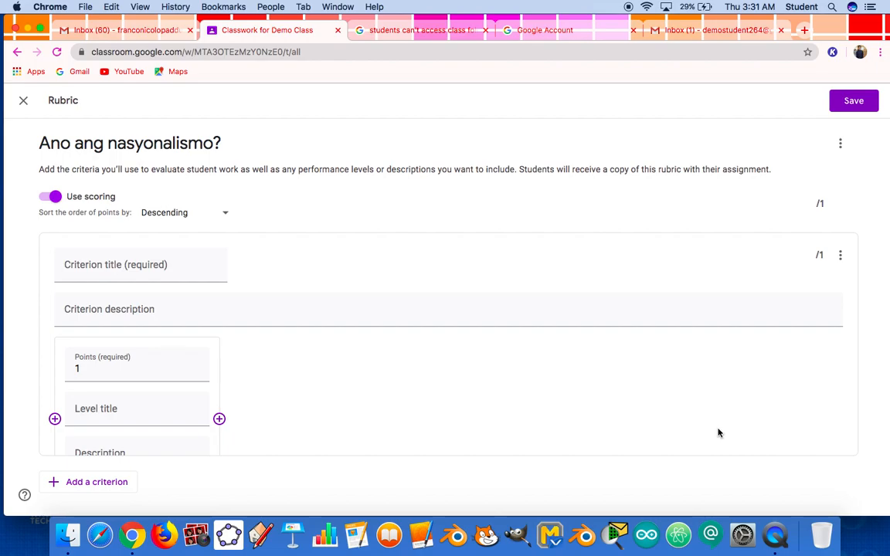
Step: Title the rubric's first criterion "Content" and leave its description empty
scroll(469, 380, down, 2)
scroll(469, 380, up, 2)
click(149, 268)
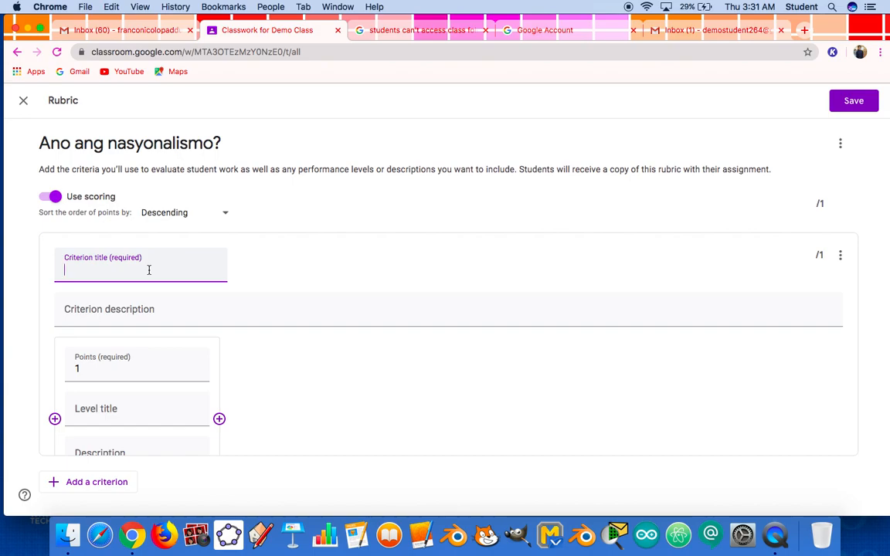
text(Content)
scroll(147, 374, down, 3)
scroll(146, 294, up, 2)
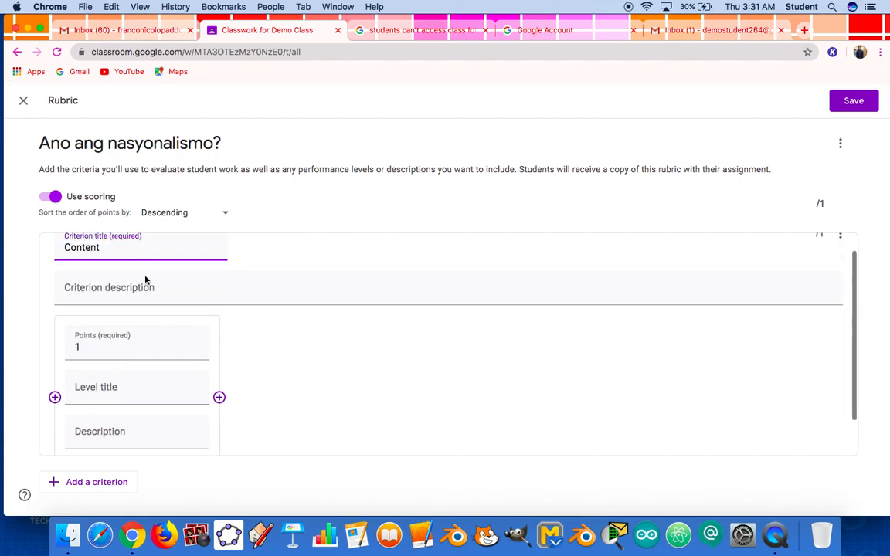
click(145, 286)
scroll(146, 286, down, 1)
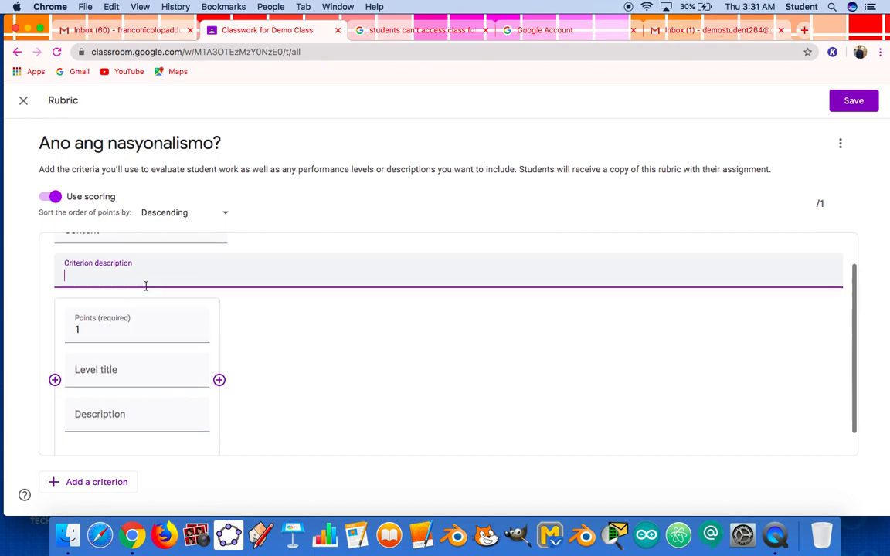
scroll(145, 285, down, 1)
scroll(146, 312, up, 2)
scroll(146, 313, down, 1)
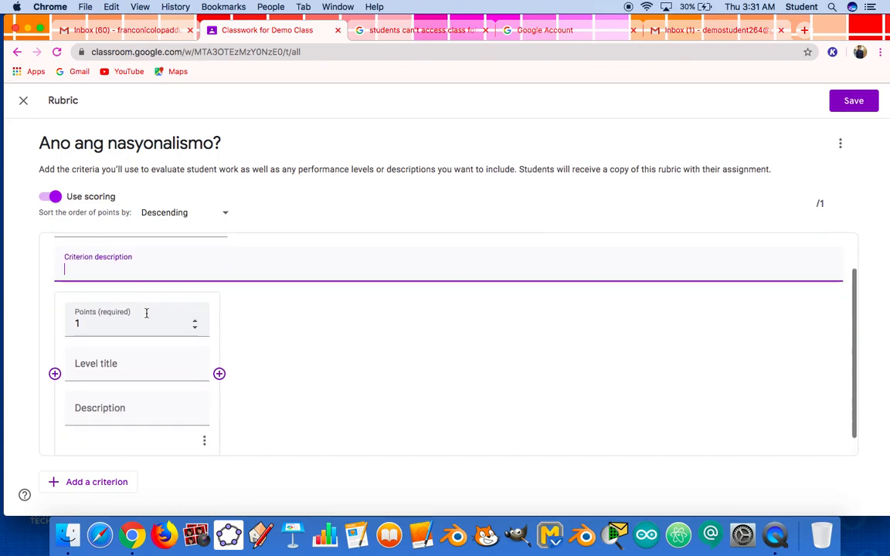
scroll(146, 313, down, 1)
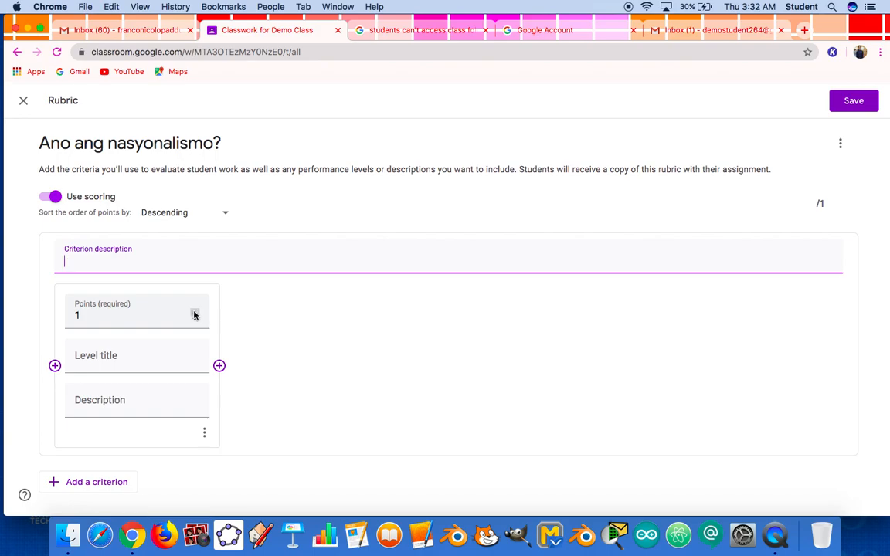
Step: Set the Content criterion's first level to 5 points with the title "Excellent" and no description
click(195, 313)
click(195, 313)
click(195, 313)
click(195, 313)
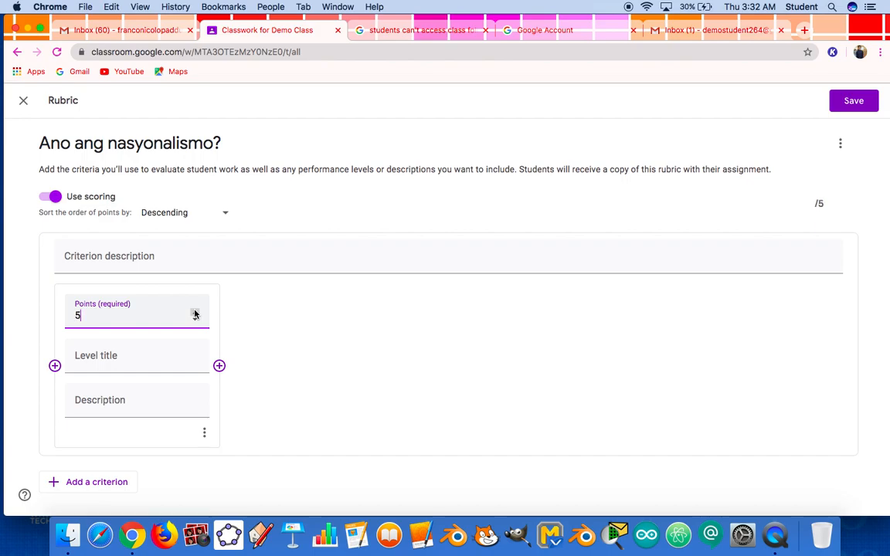
click(138, 356)
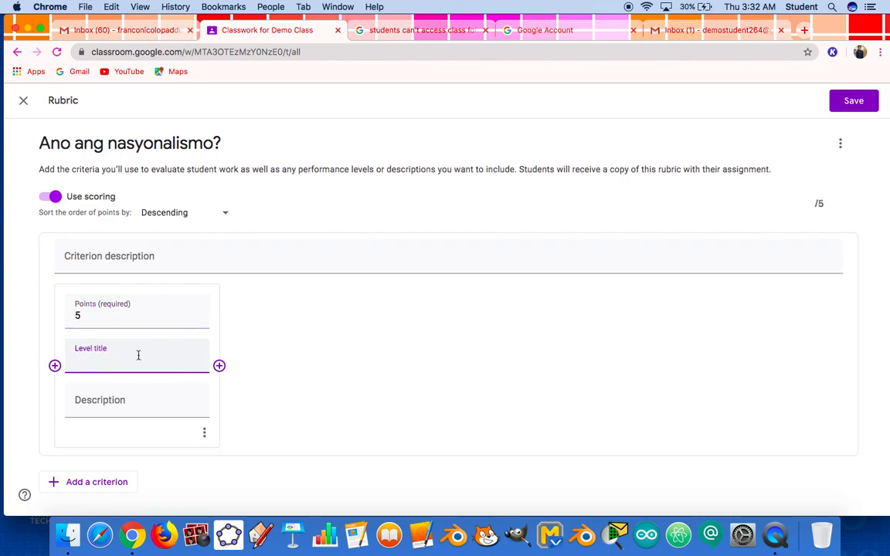
text(Excellent)
scroll(445, 347, down, 1)
click(143, 392)
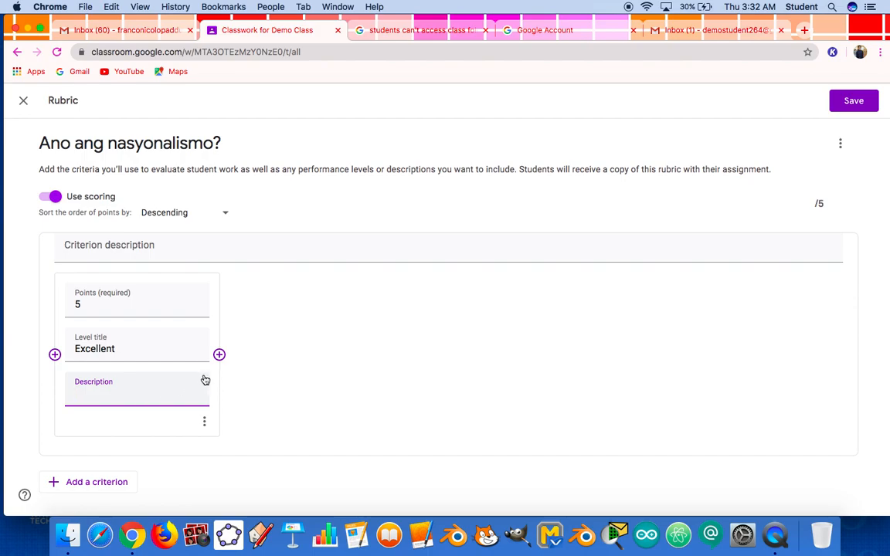
Step: Add a second level to the Content criterion titled "Very Good" and worth 4 points
click(220, 355)
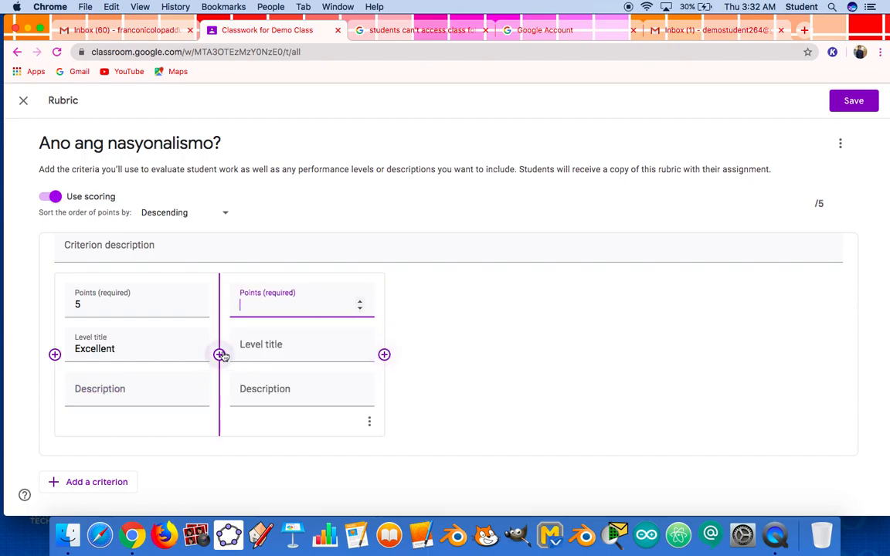
click(303, 349)
text(Very Goo)
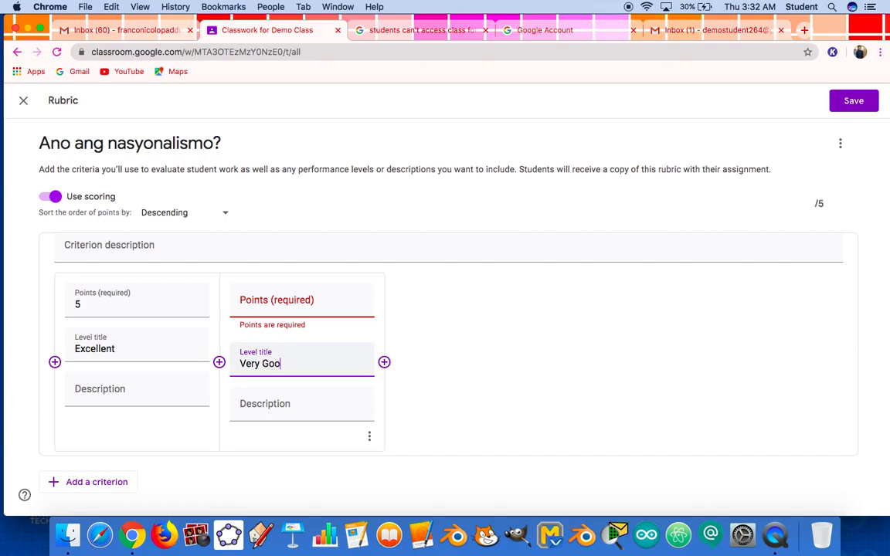
key(BackSpace)
text(od)
click(312, 309)
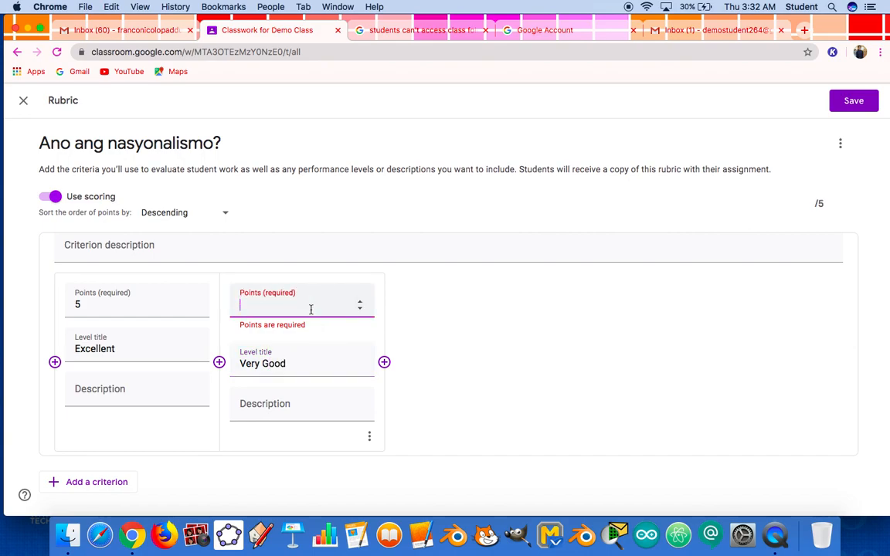
text(4)
click(307, 390)
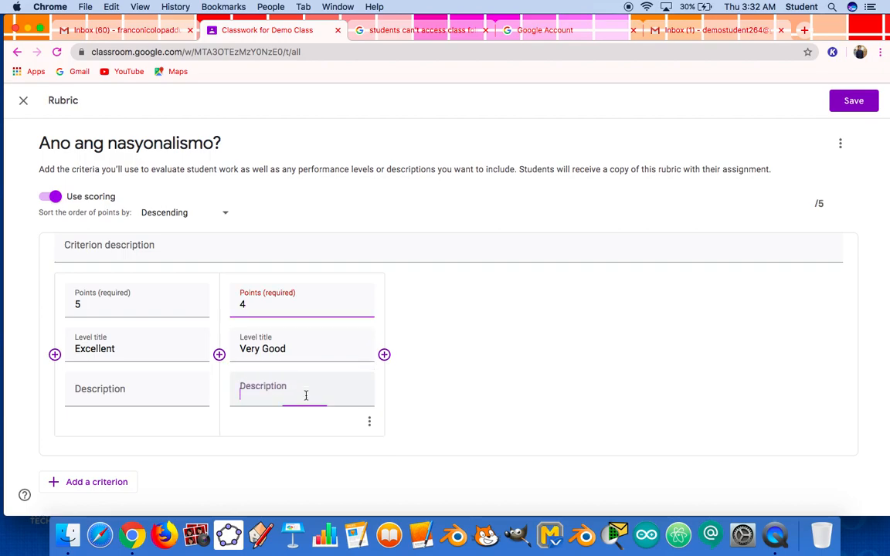
Step: Add a third level to the Content criterion worth 3 points and titled "Good"
click(384, 355)
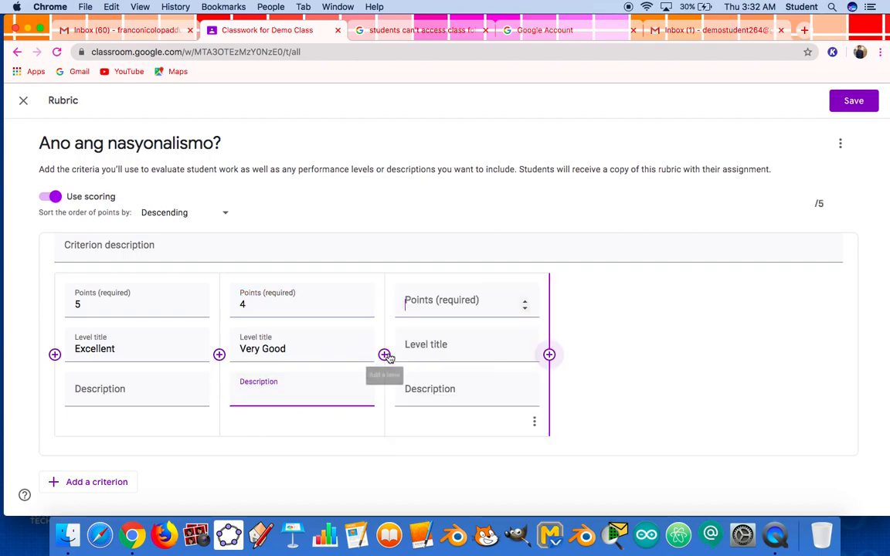
click(493, 292)
click(526, 311)
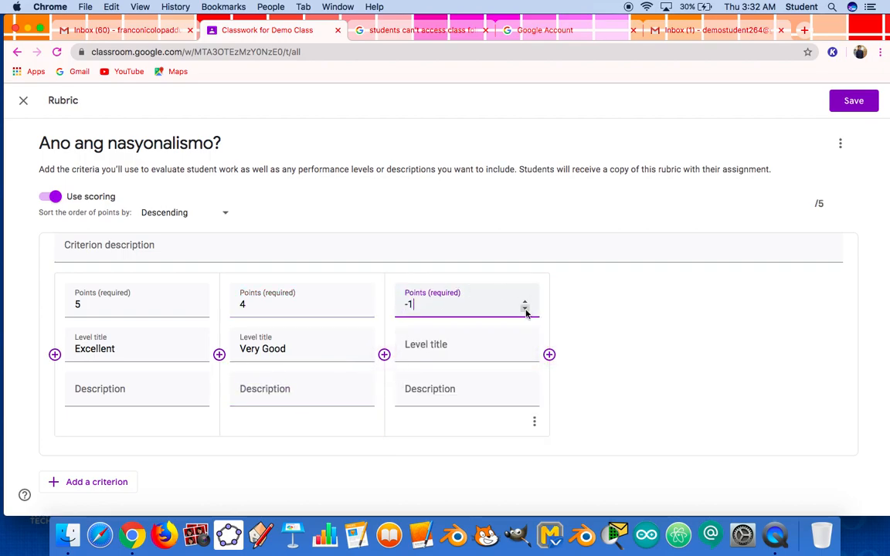
double_click(525, 303)
click(525, 303)
click(526, 302)
click(526, 302)
click(526, 308)
click(468, 357)
text(Good)
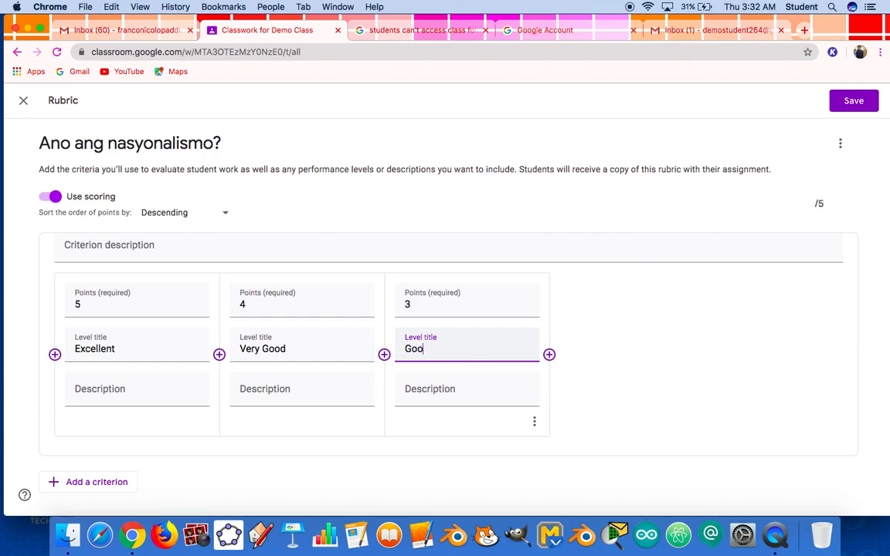
Step: Add a fourth level to the Content criterion worth 2 points and titled "Satisfactory"
click(548, 356)
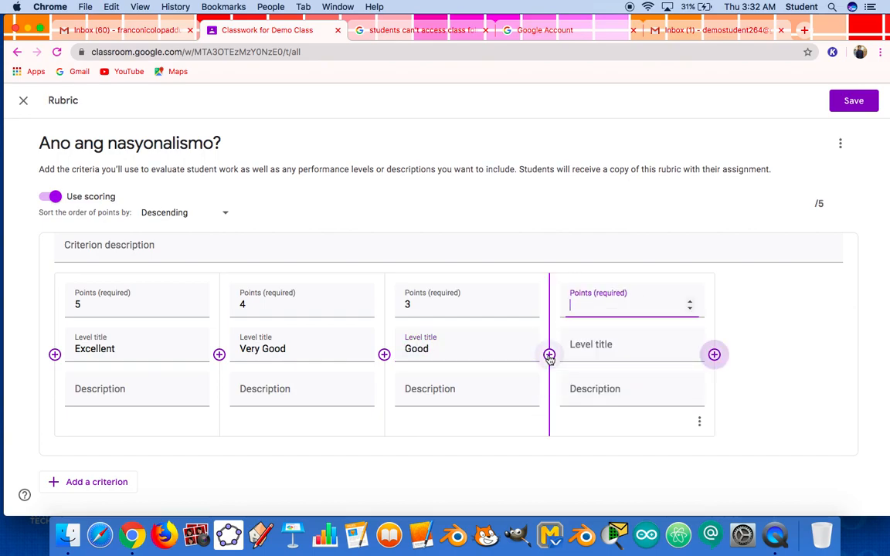
text(2)
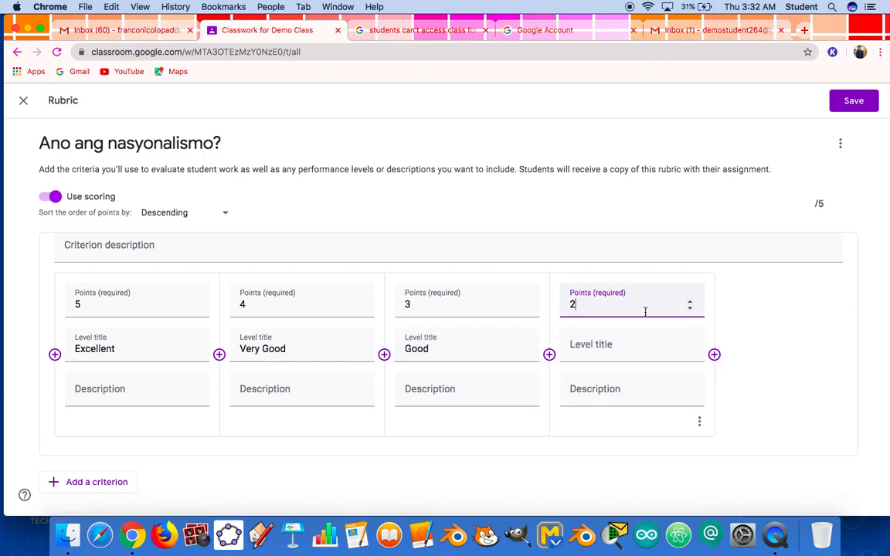
click(613, 351)
text(S)
key(BackSpace)
text(Satisfactory)
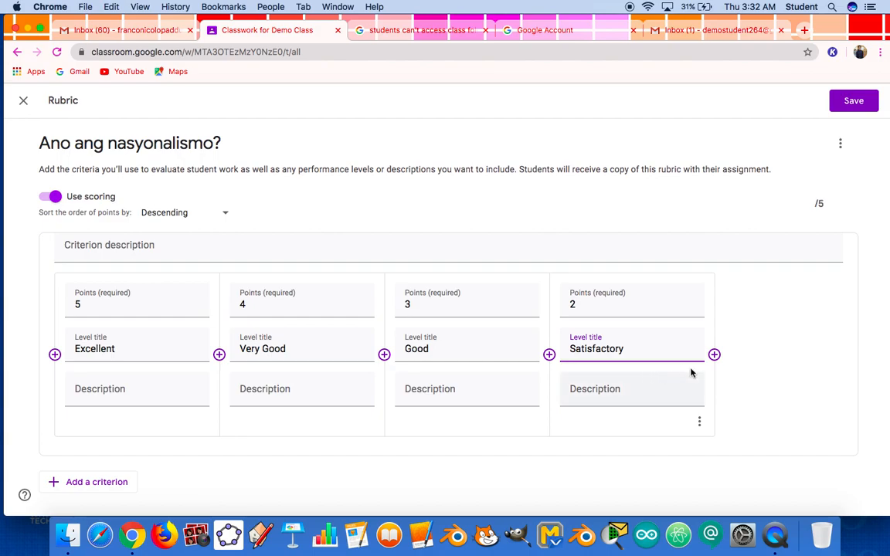
Step: Add a fifth level to the Content criterion titled "Poor" and worth 1 point
click(713, 354)
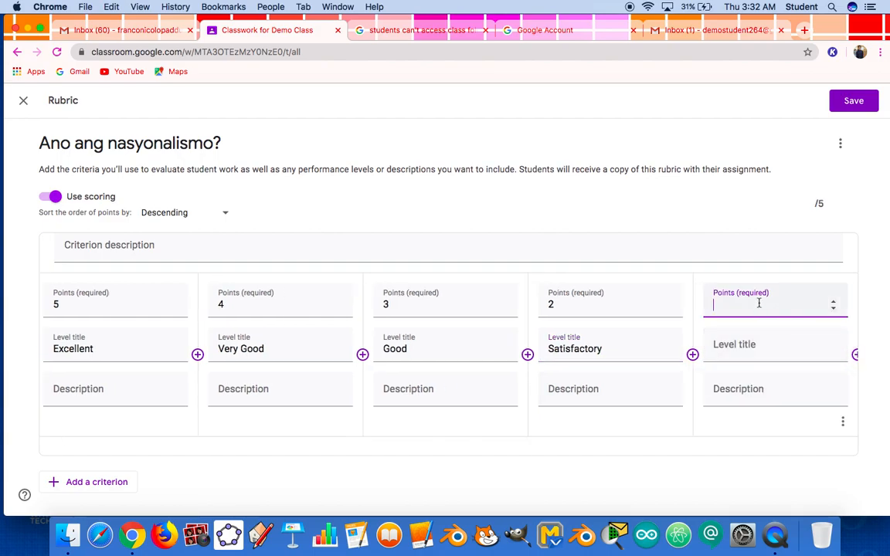
click(751, 346)
text(Poor)
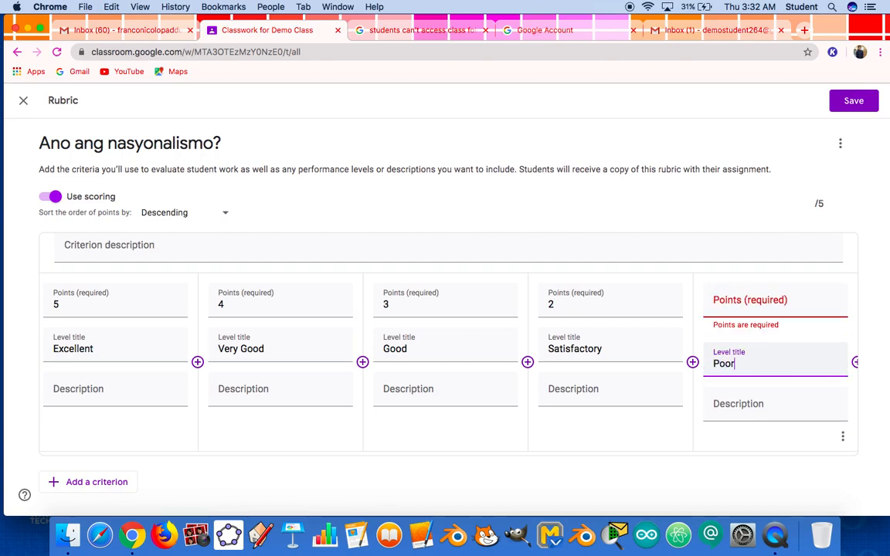
click(759, 308)
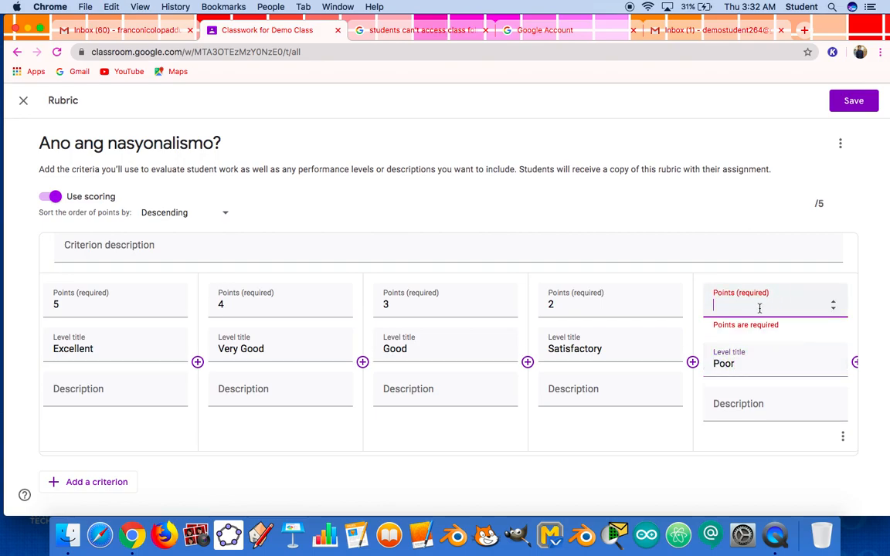
text(1)
click(658, 477)
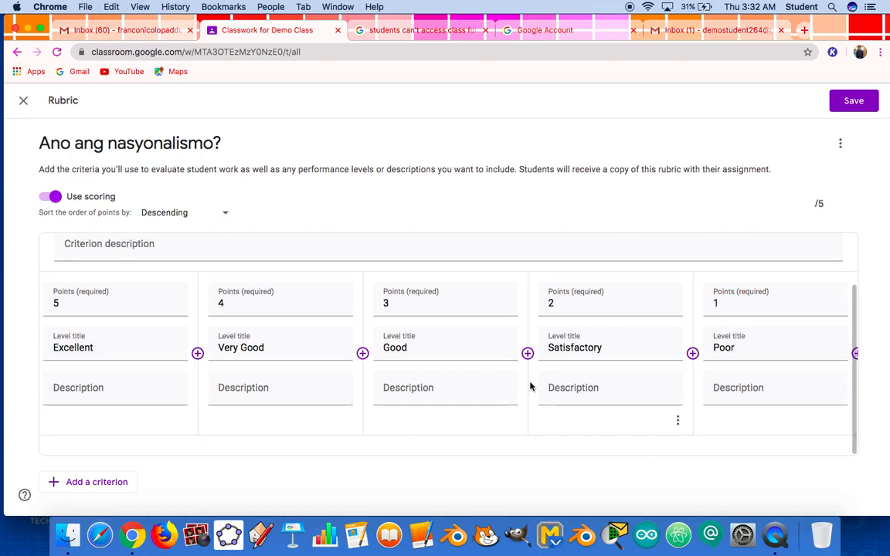
Step: Add a second criterion to the rubric titled "Accuracy"
click(104, 486)
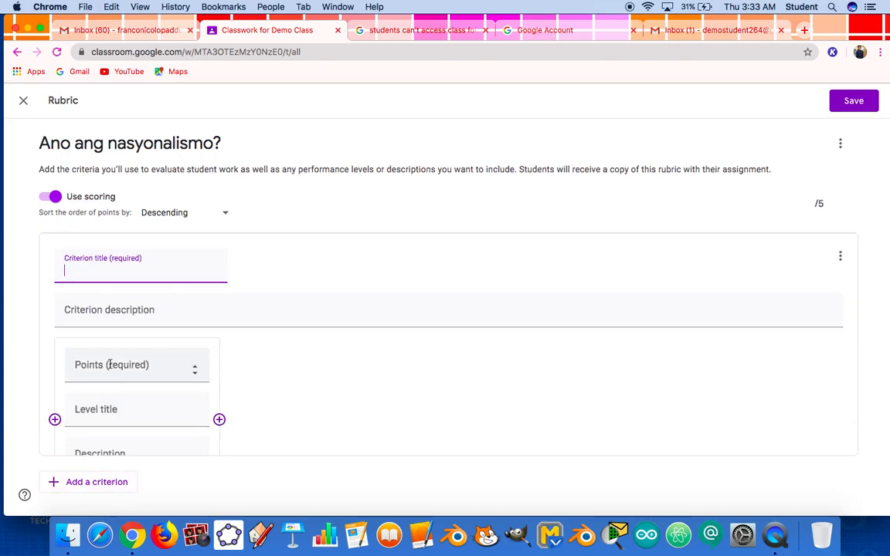
text(Acc)
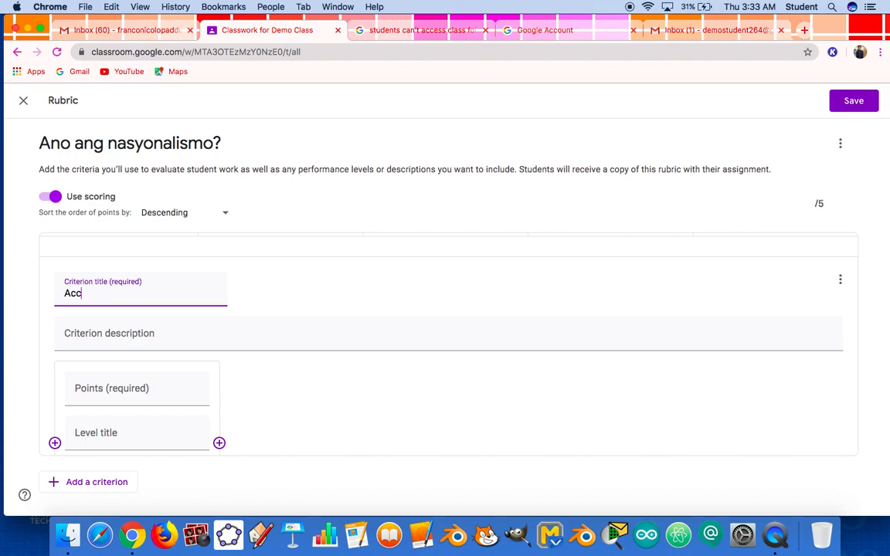
text(uracy)
scroll(122, 342, down, 3)
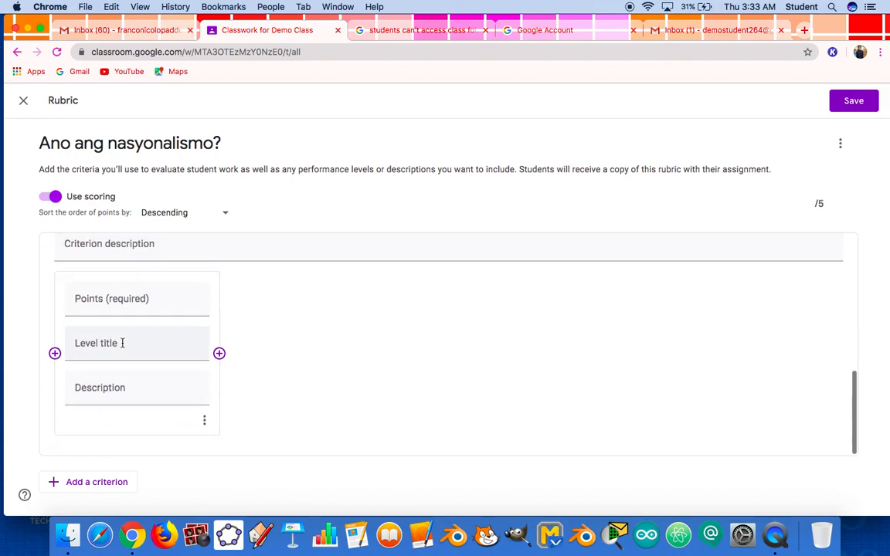
Step: Give the Accuracy criterion a 5-point level titled "Excellent" and save the rubric to the assignment
click(185, 306)
text(5)
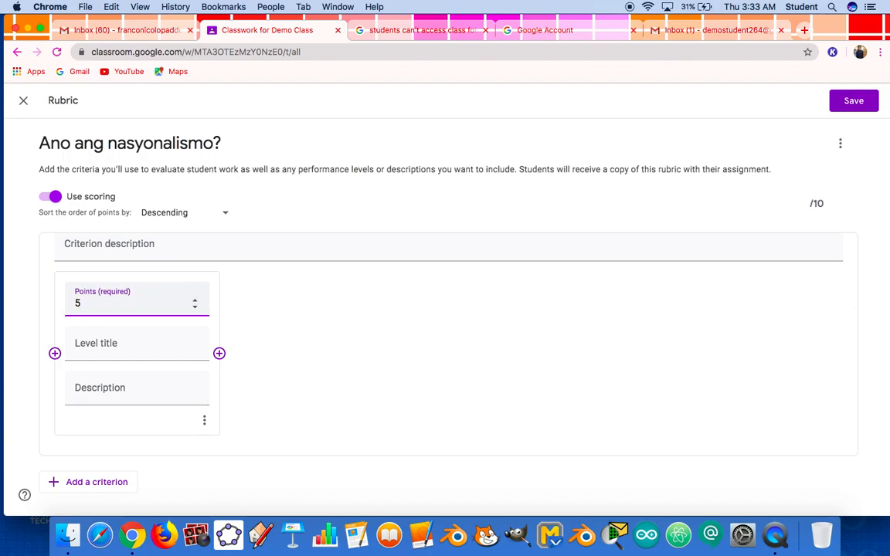
click(169, 346)
text(E)
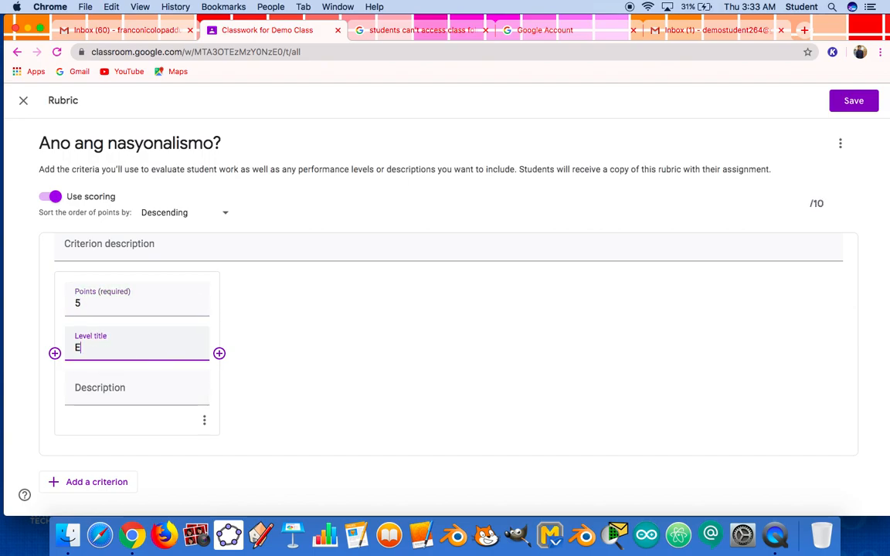
text(xcellent)
click(353, 384)
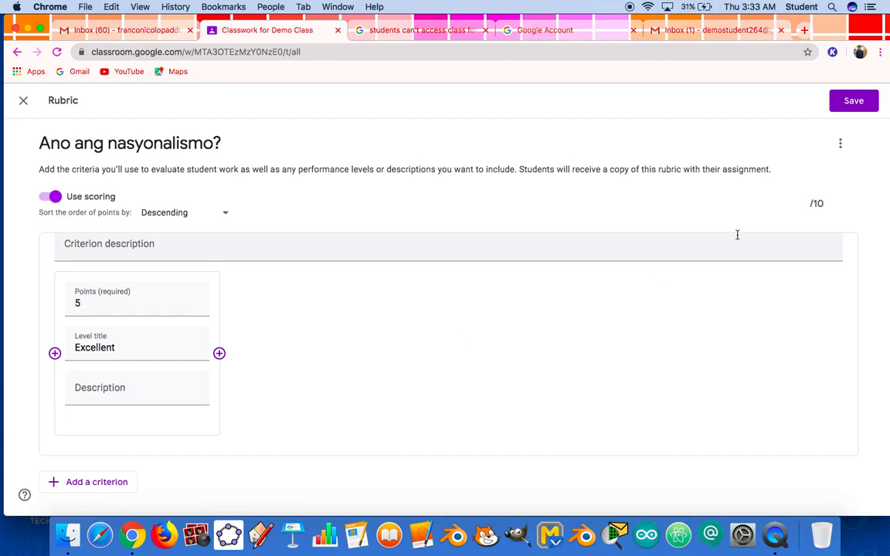
click(854, 104)
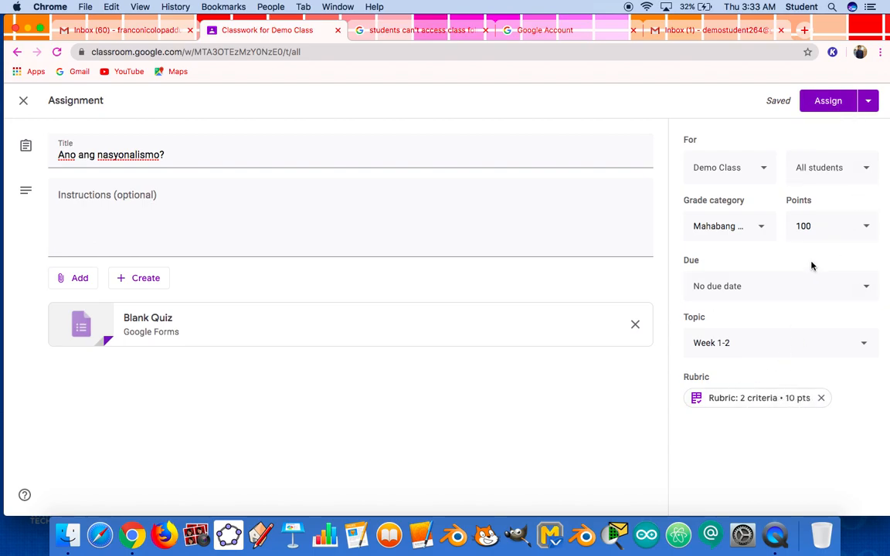
Step: Schedule the "Ano ang nasyonalismo?" assignment for Jun 15, 2020 at 8:00 AM
click(868, 101)
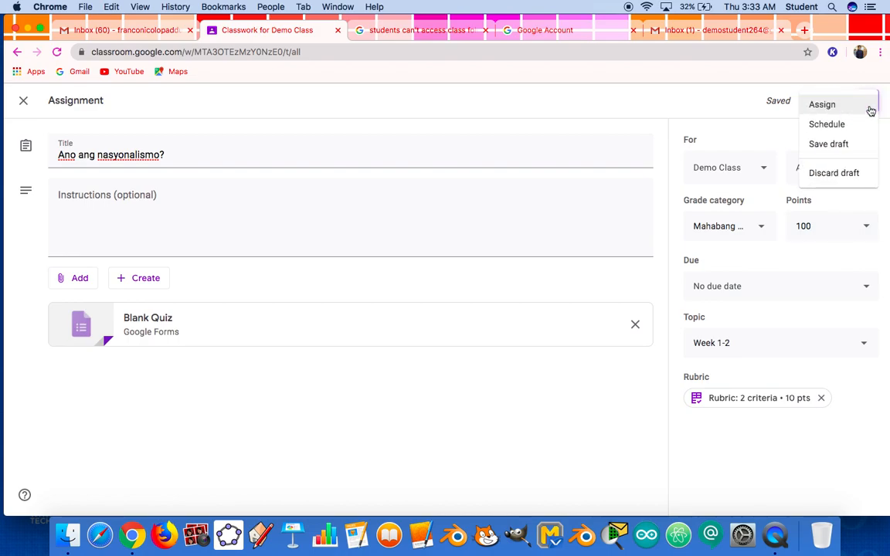
click(832, 126)
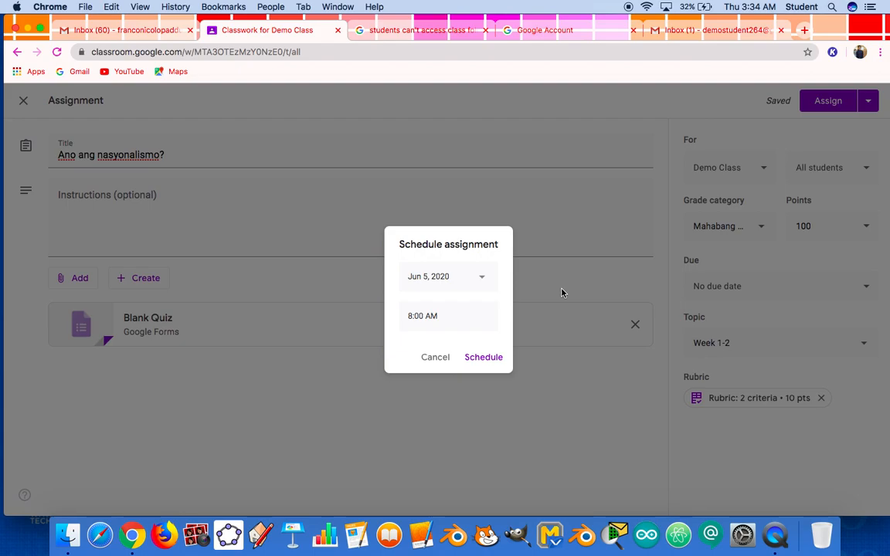
click(491, 282)
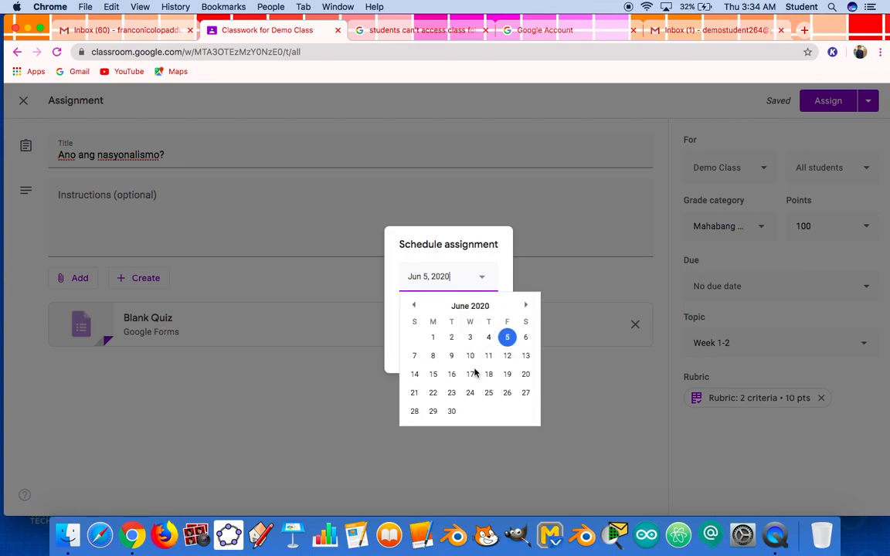
click(435, 375)
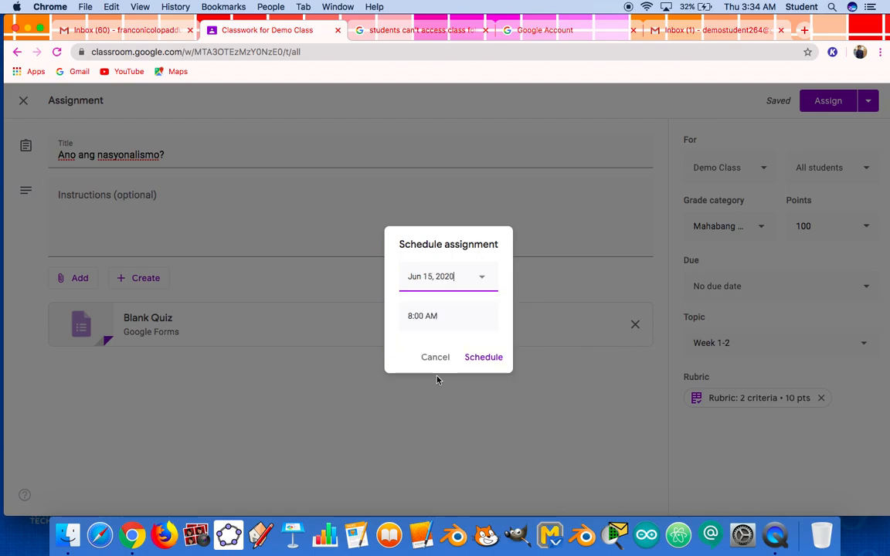
click(490, 360)
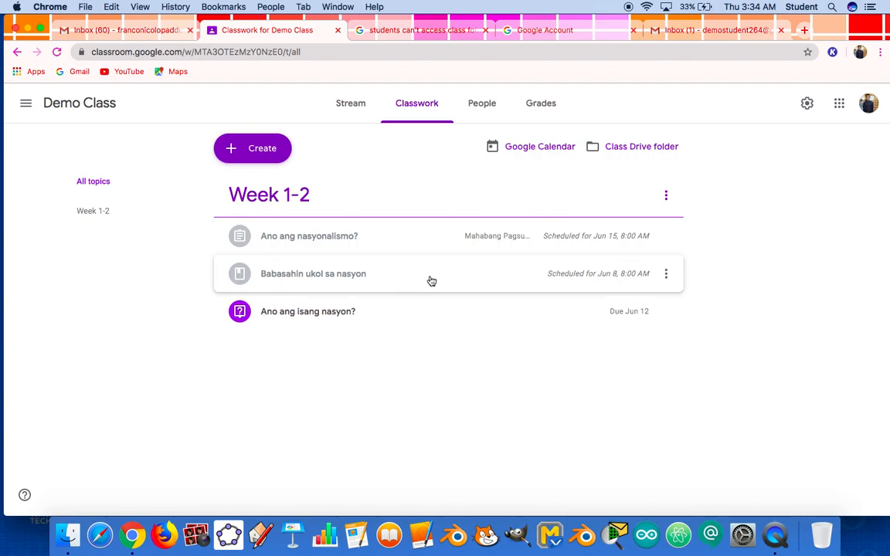
Step: Expand the "Ano ang nasyonalismo?" assignment and move it down one place within the Week 1-2 topic
click(421, 241)
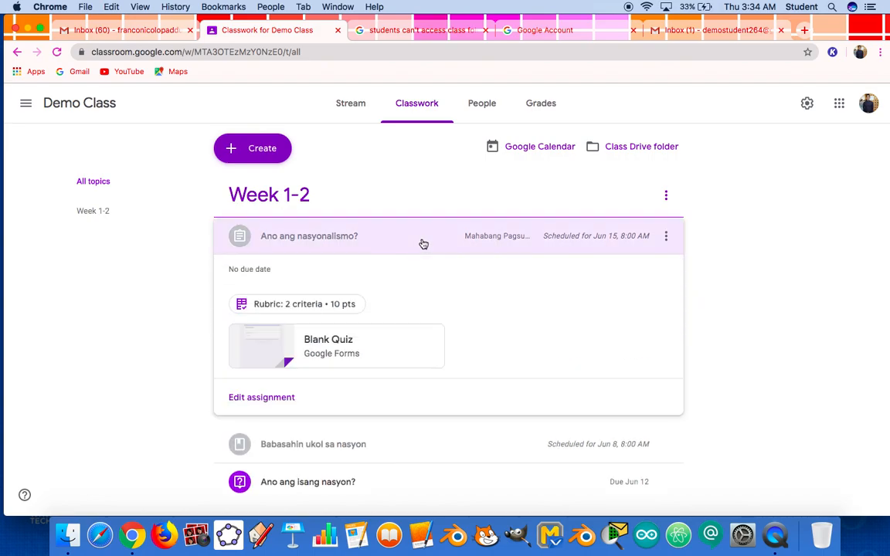
click(665, 236)
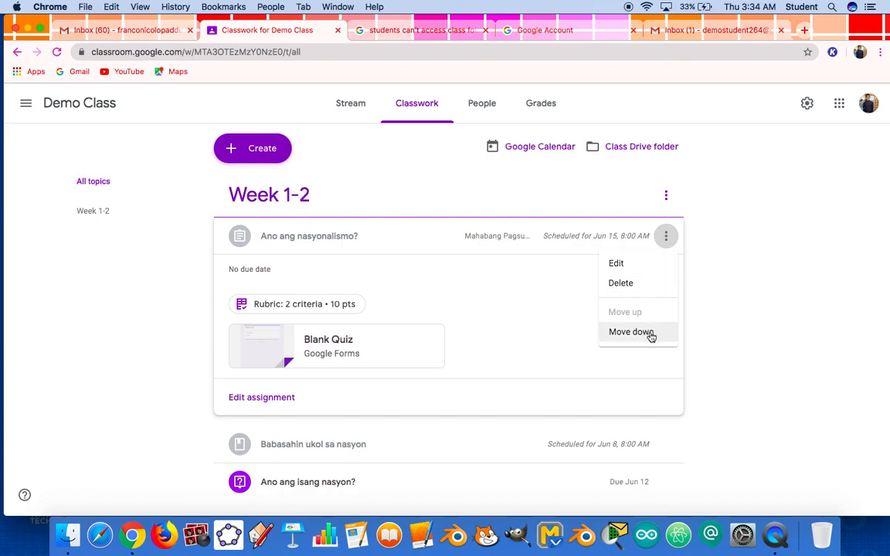
click(741, 306)
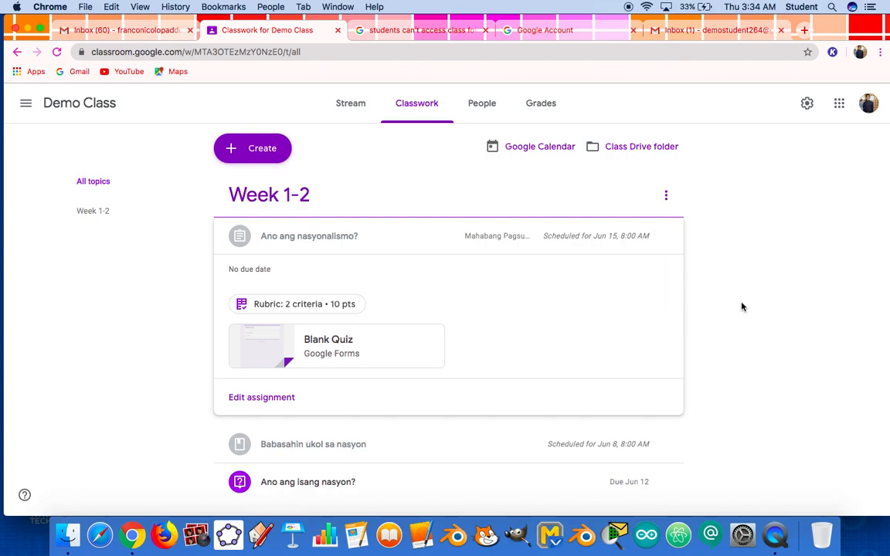
click(666, 237)
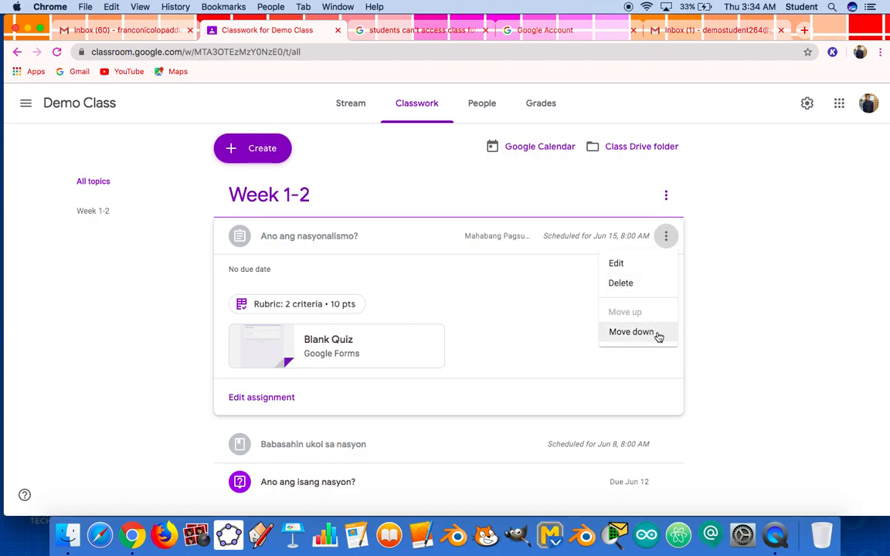
scroll(659, 337, down, 1)
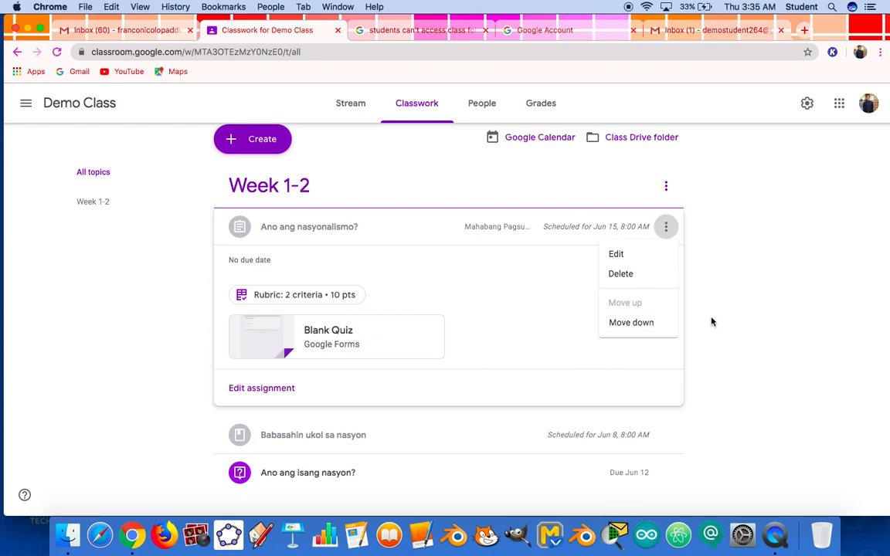
click(631, 323)
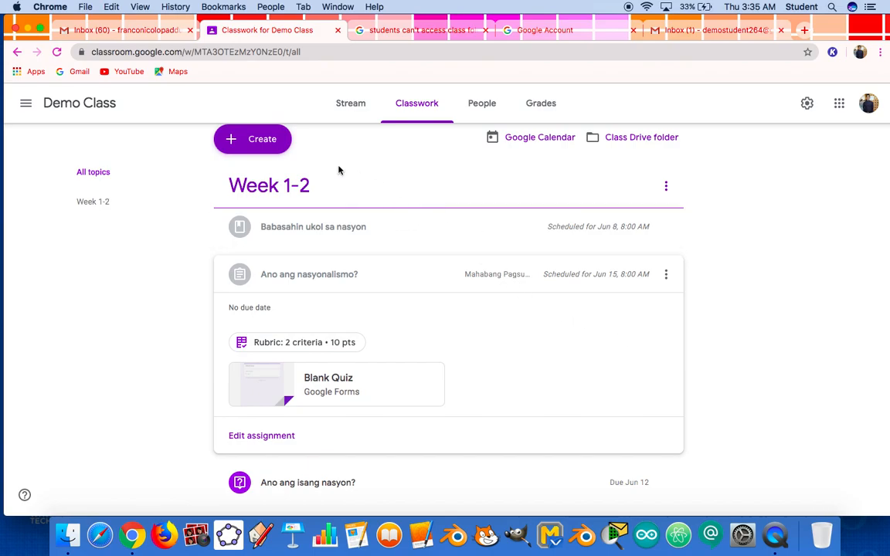
Step: Start a new assignment, check its attachment and file creation options, and set its topic to Week 1-2
click(259, 146)
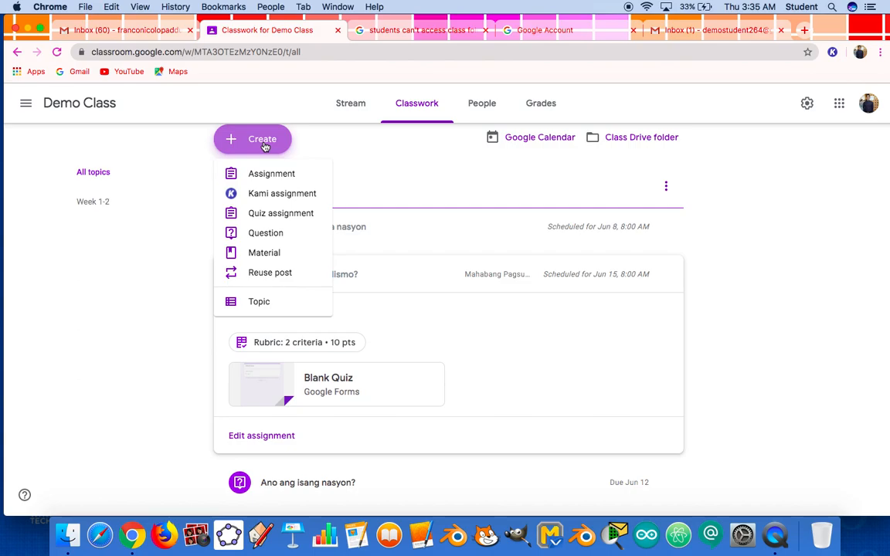
click(271, 174)
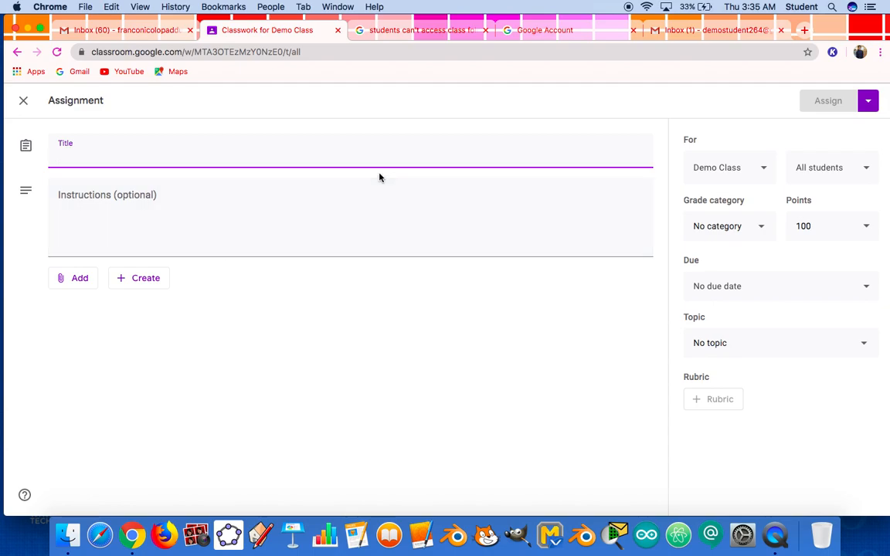
click(85, 288)
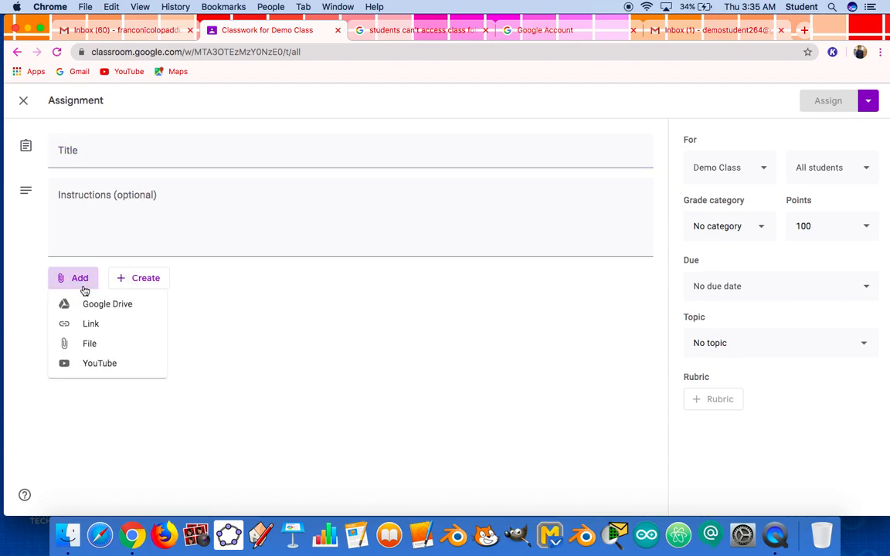
click(135, 285)
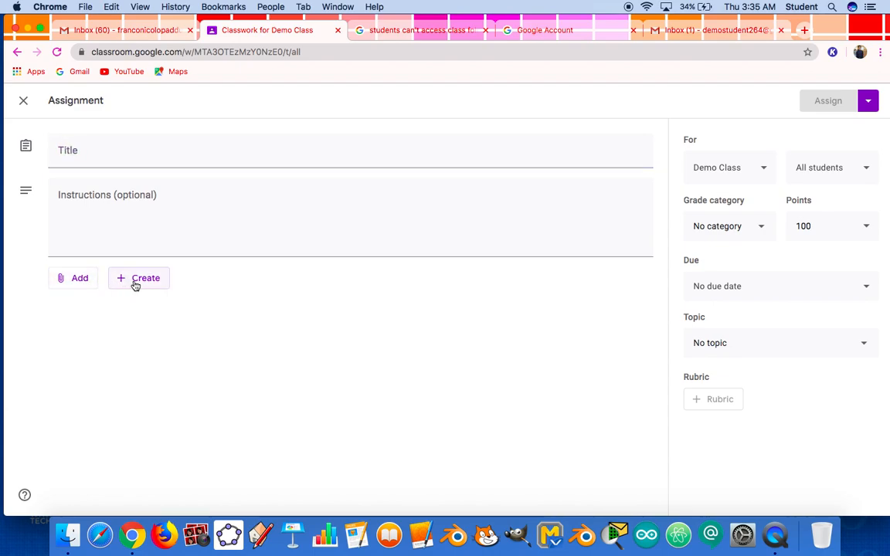
click(163, 288)
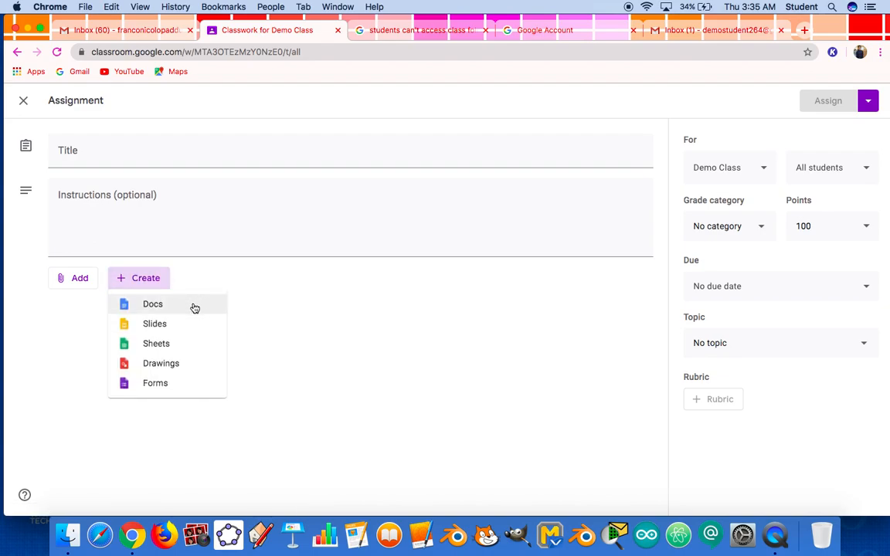
click(390, 293)
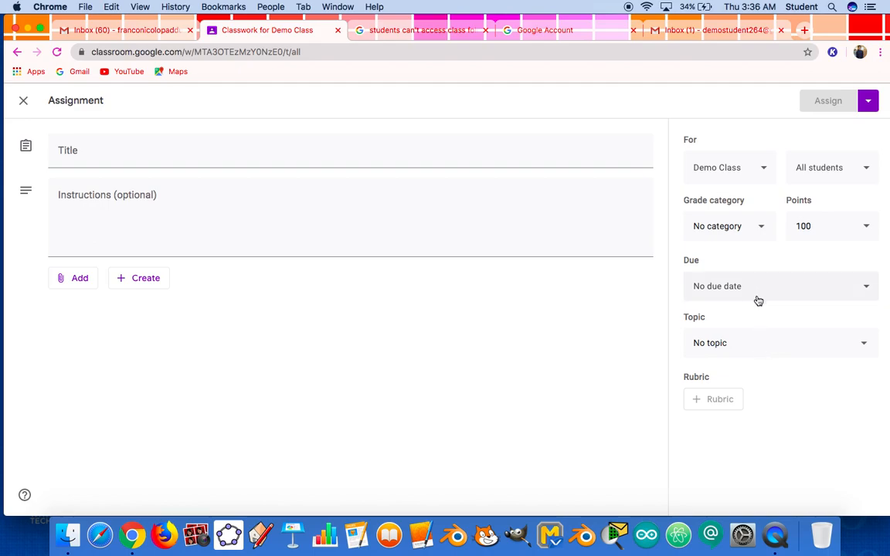
click(774, 348)
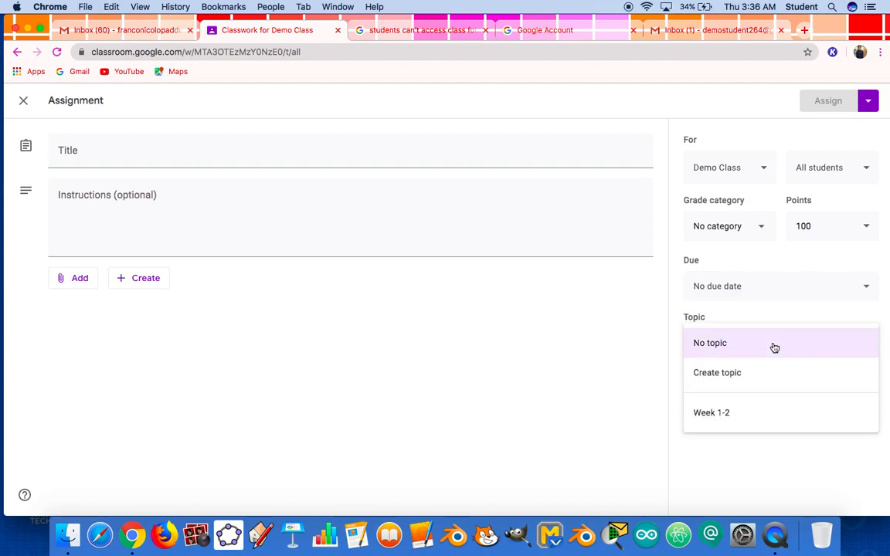
click(758, 413)
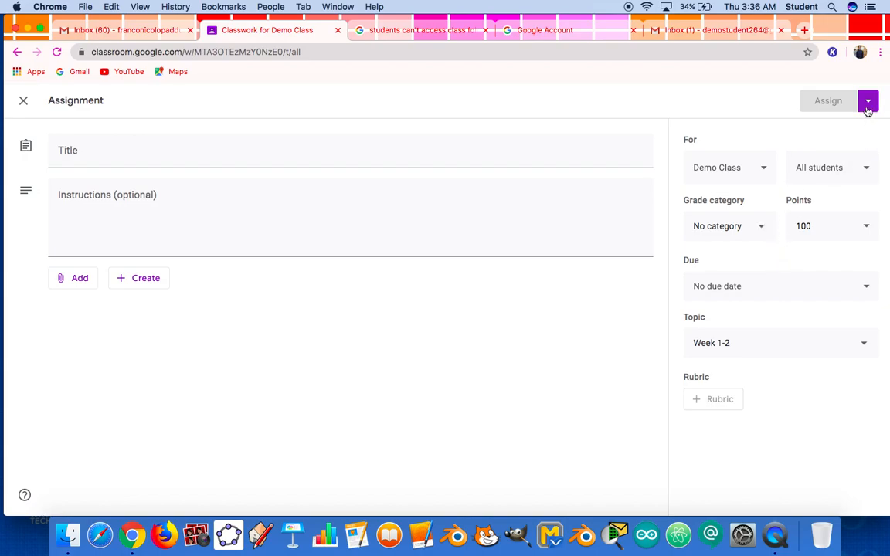
Step: Title the assignment "Nasyon at Nasyonalismo" and assign it to the class
click(360, 157)
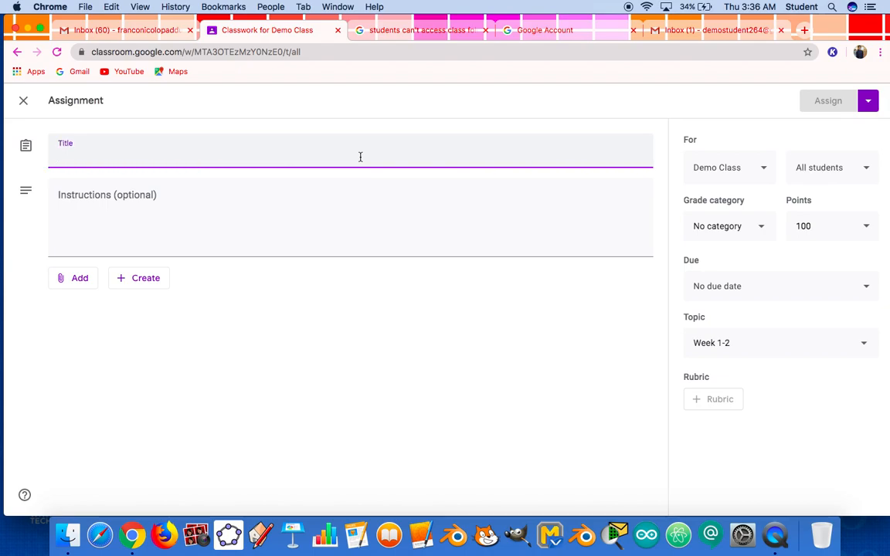
text(Nasyon)
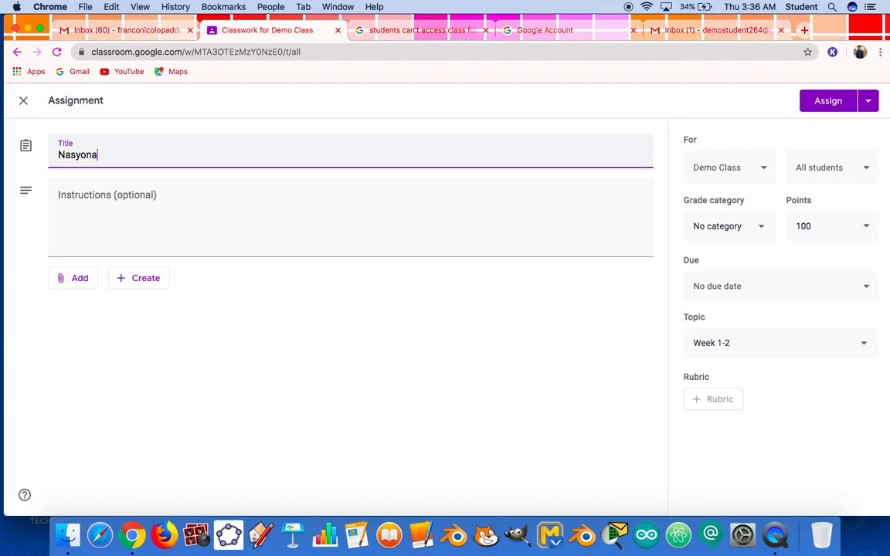
text( at Nasuon)
key(BackSpace)
key(BackSpace)
key(BackSpace)
text(onalismo)
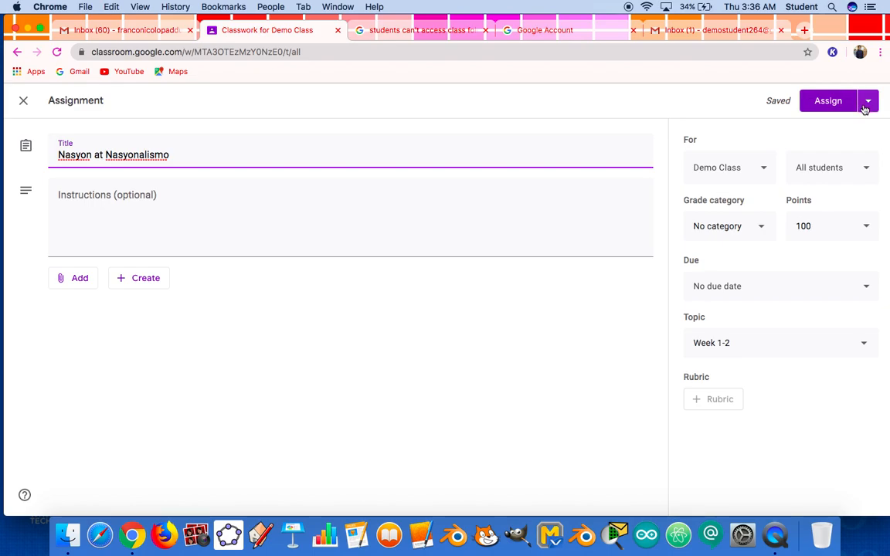
click(831, 104)
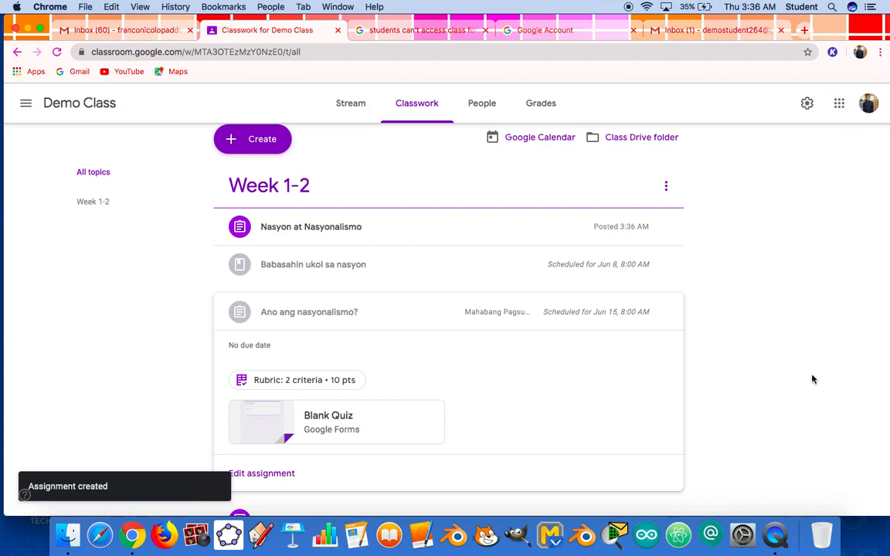
Step: Collapse the "Ano ang nasyonalismo?" details and add a new classwork topic named "Week 3-4"
scroll(162, 377, down, 1)
scroll(162, 377, up, 1)
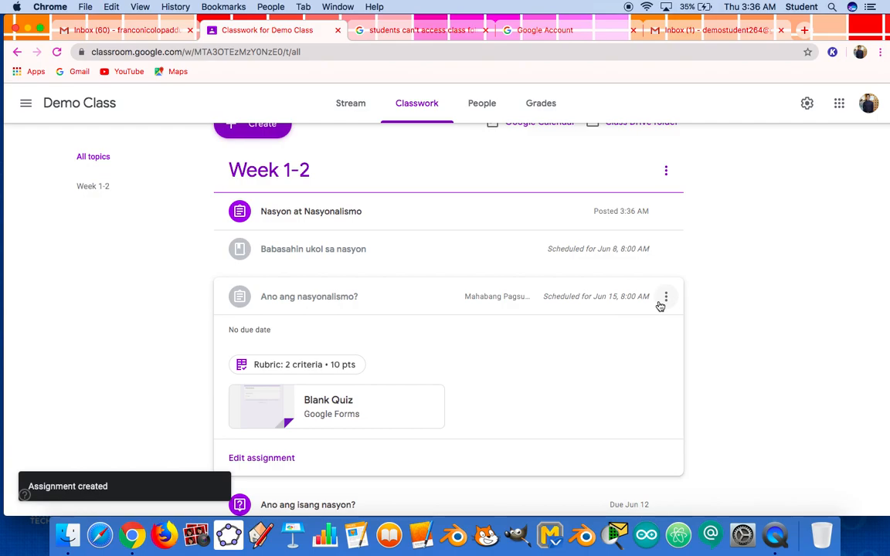
click(463, 295)
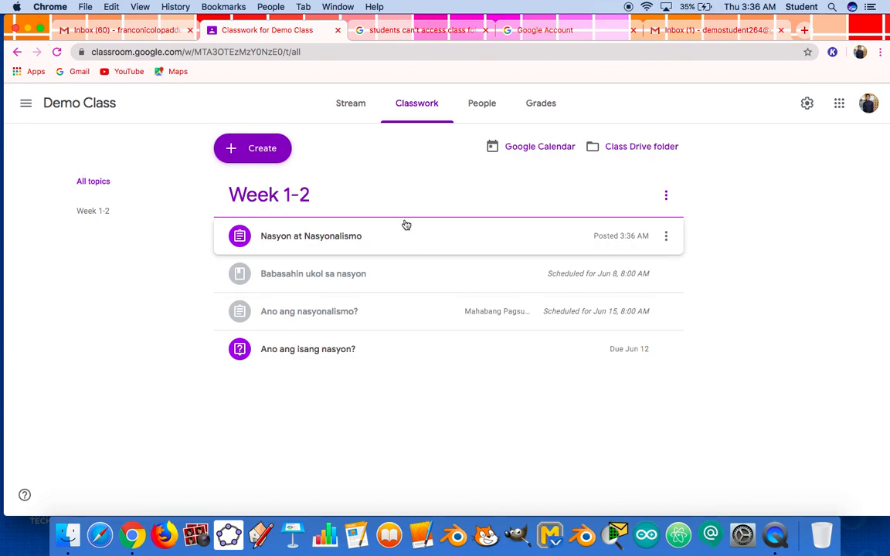
click(270, 149)
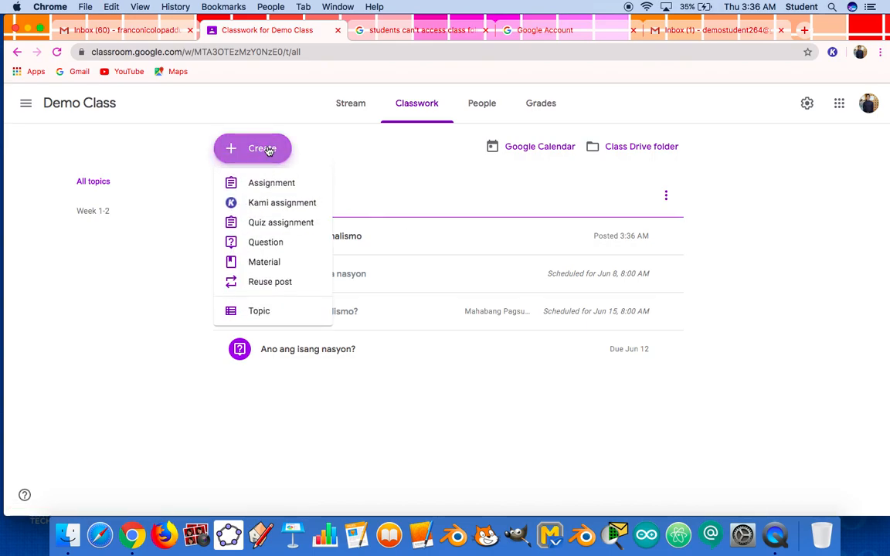
click(263, 310)
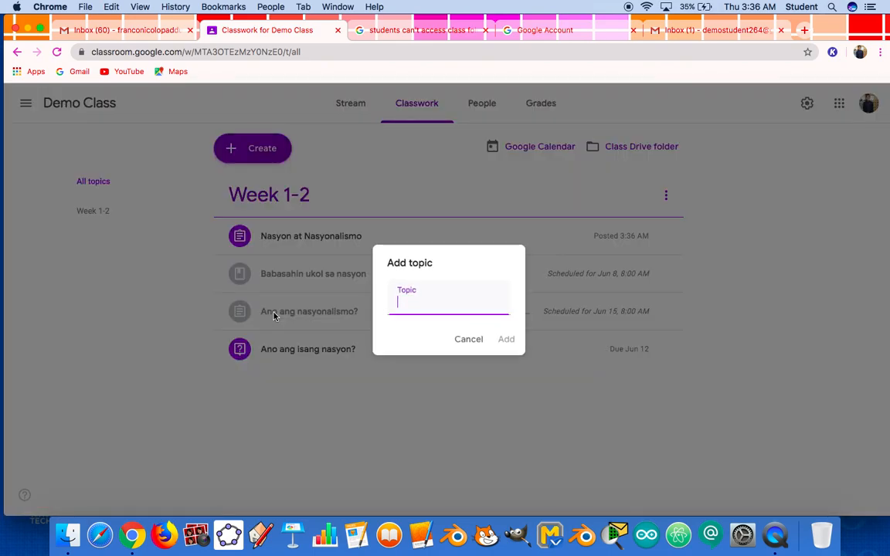
text(Week 3)
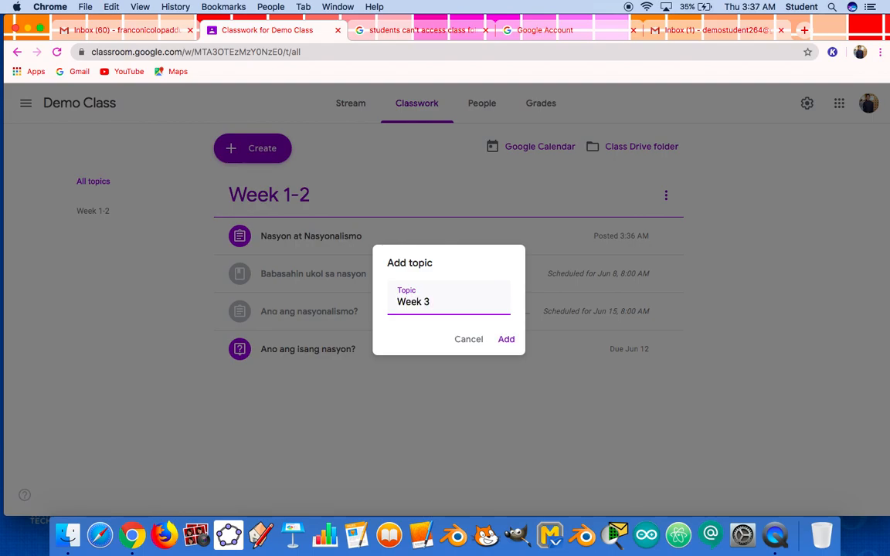
text(-4)
click(507, 340)
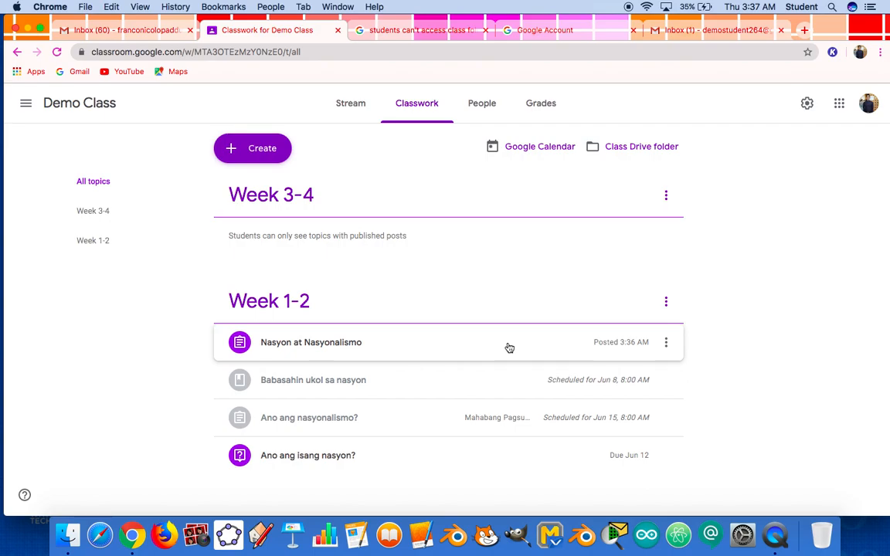
click(280, 152)
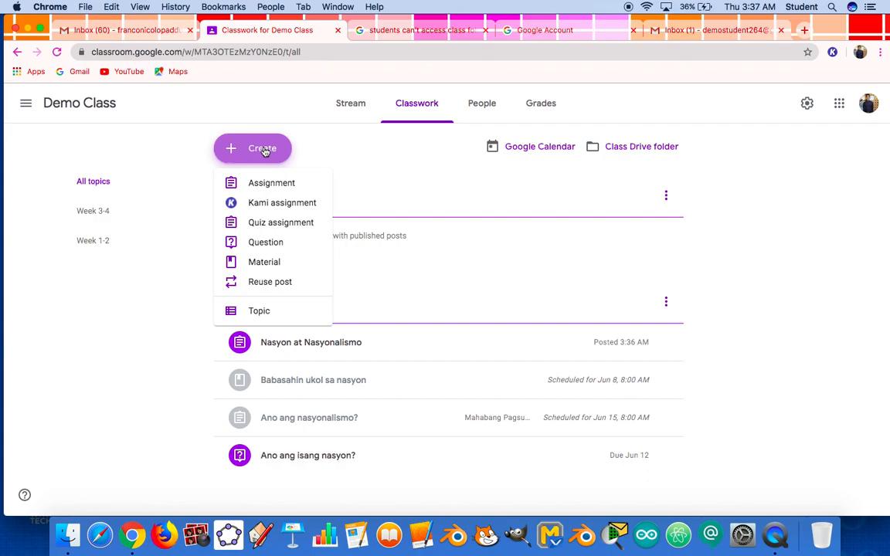
click(281, 204)
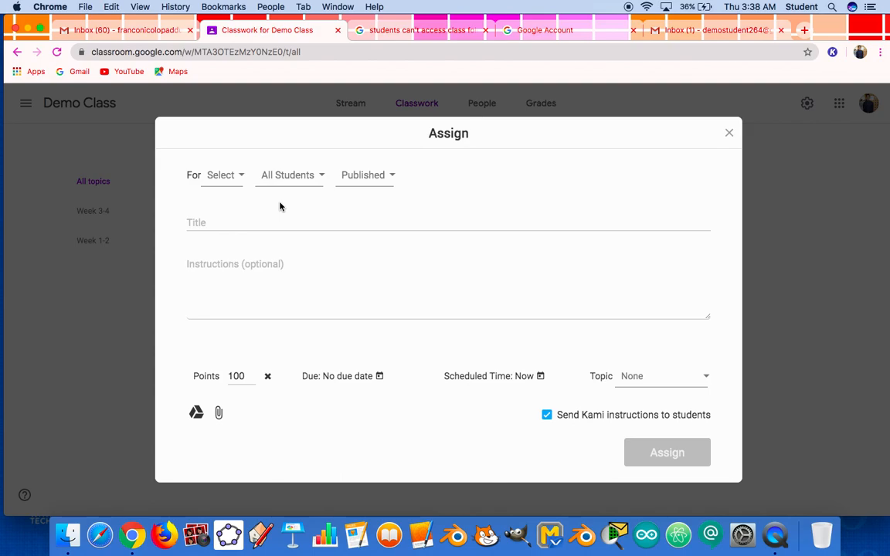
click(729, 134)
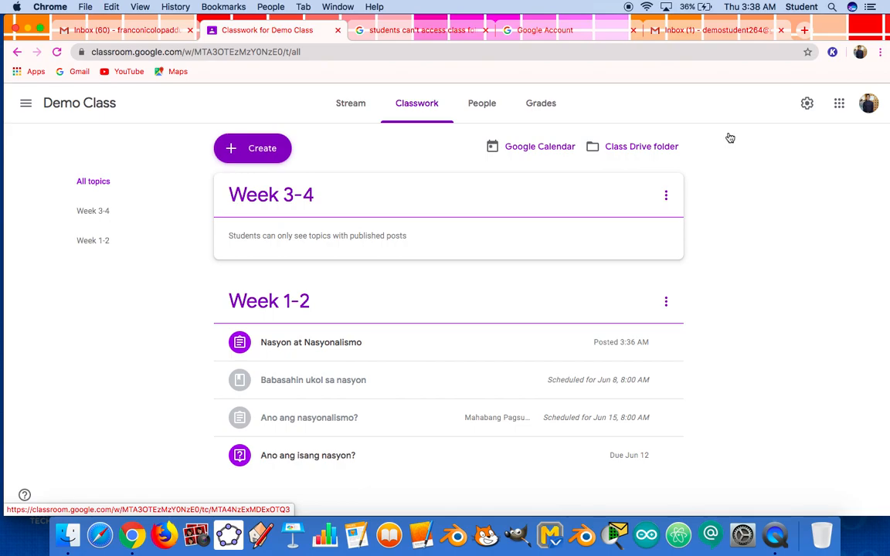
click(262, 148)
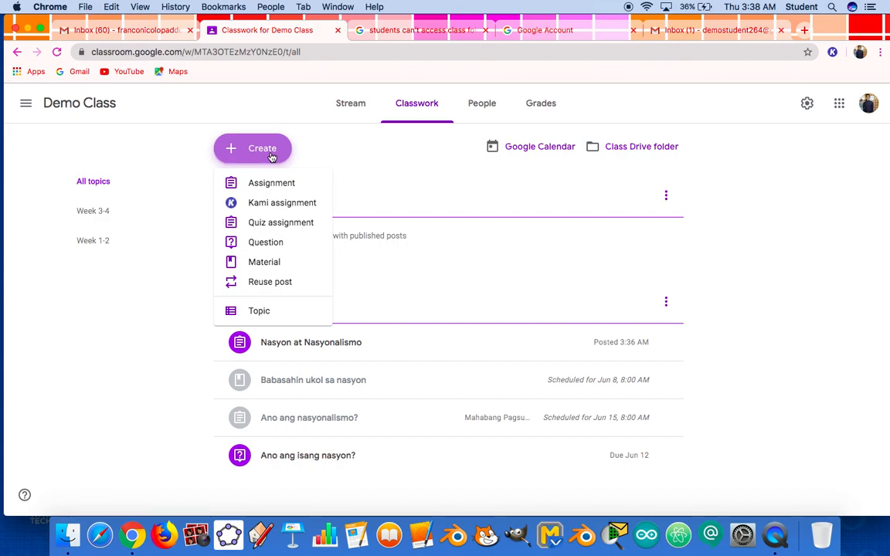
click(354, 156)
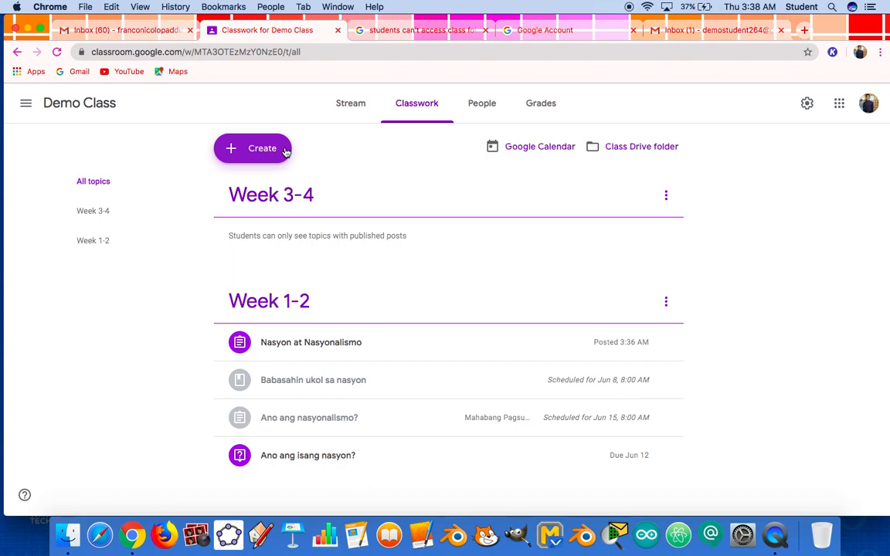
Step: Open the Stream page of Demo Class
click(364, 121)
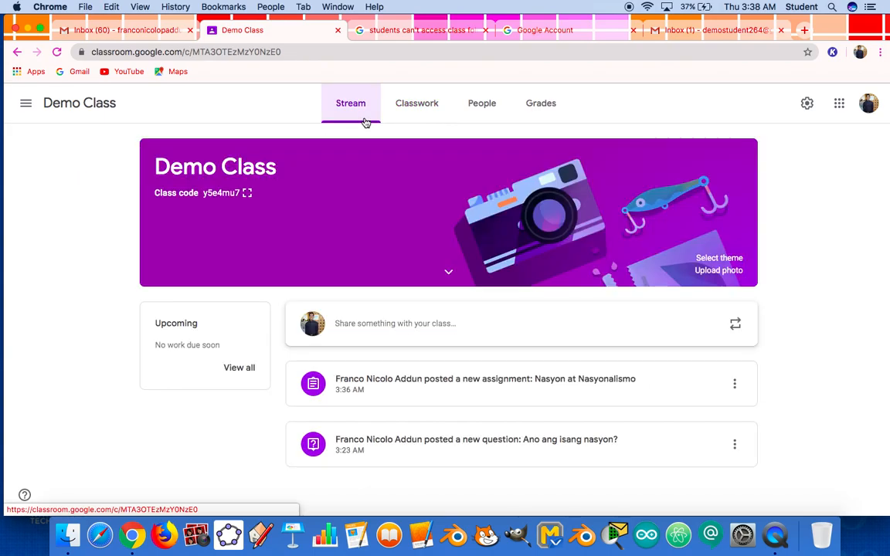